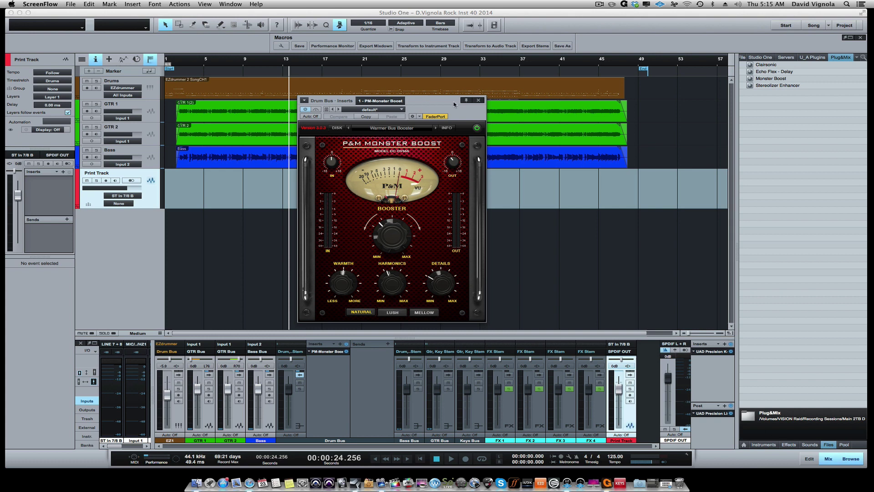
# Bypass the Monster Boost plug-in on the Drum Bus and return the playhead to the song start.
pyautogui.click(318, 109)
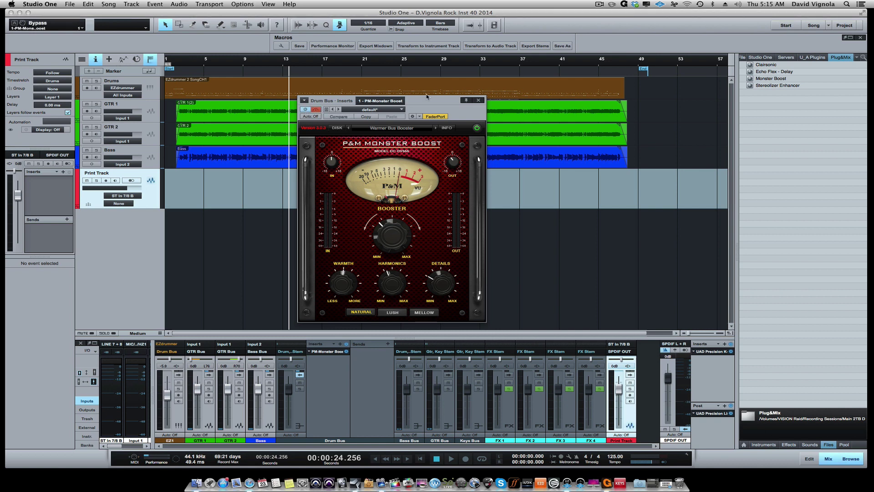
pyautogui.click(478, 100)
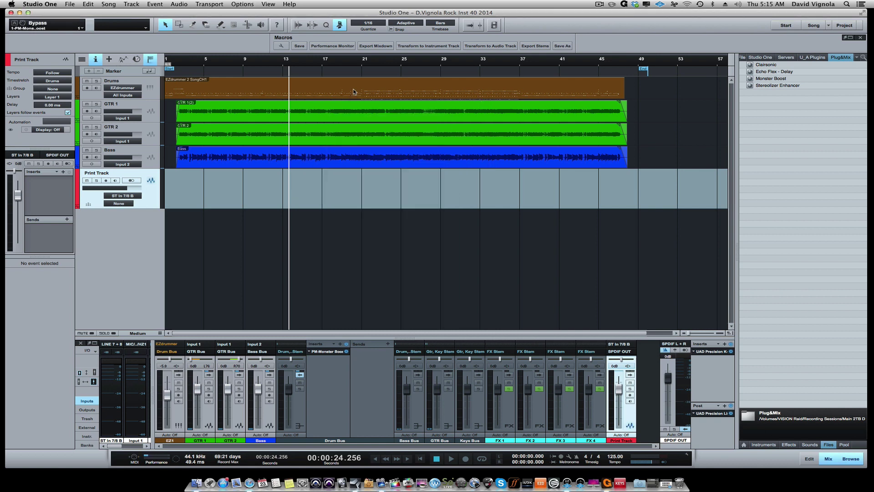
pyautogui.press('Home')
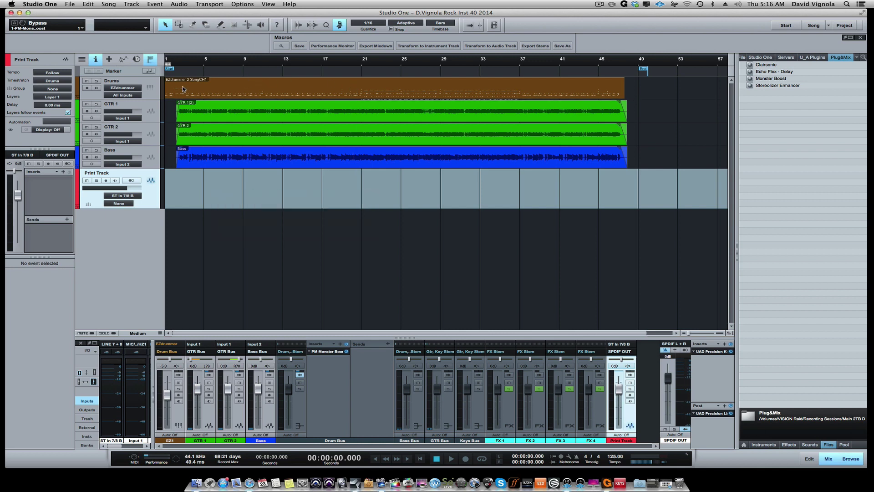
# Select the Drums, GTR 1, GTR 2 and Bass tracks one after another to present the song's parts.
pyautogui.click(142, 81)
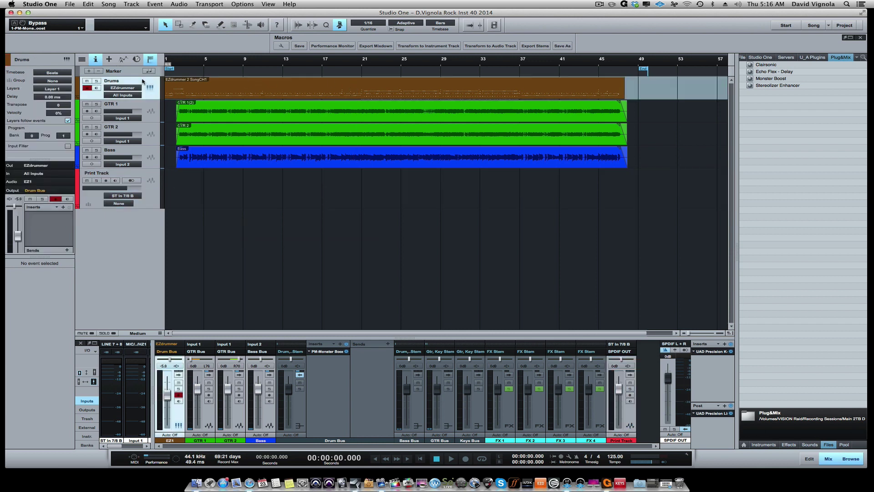
pyautogui.click(142, 109)
pyautogui.click(143, 133)
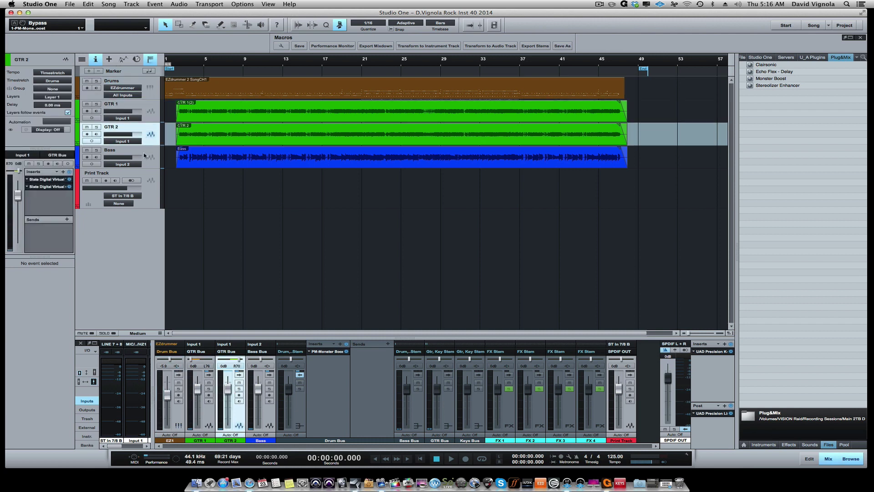
pyautogui.click(141, 151)
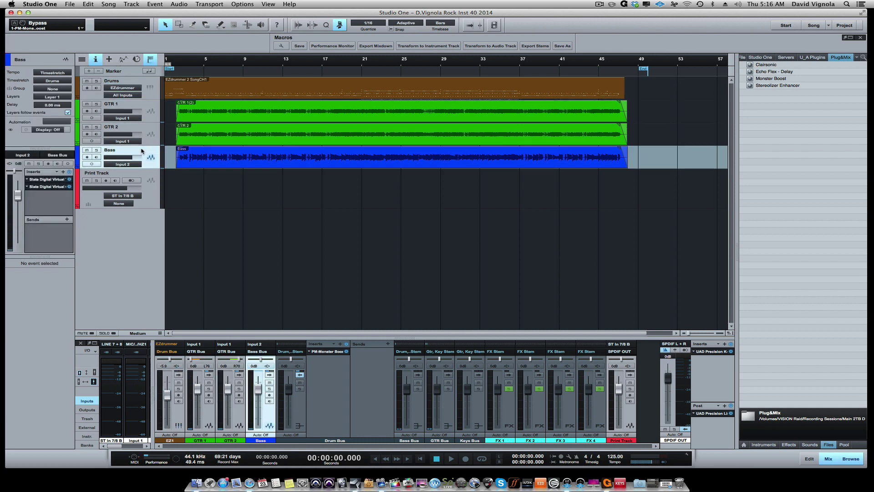
# View the drum kit in the Drums track's EZdrummer instrument and audition several drums, including the kick and snare.
pyautogui.click(149, 87)
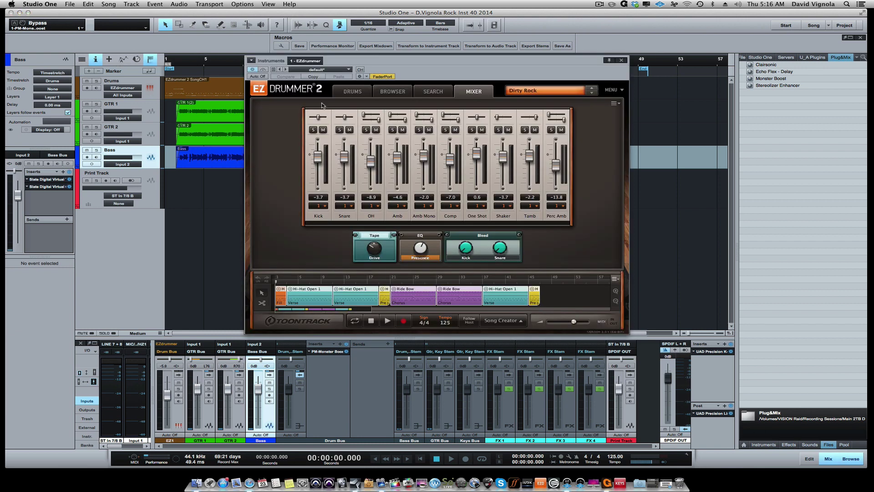
pyautogui.click(351, 92)
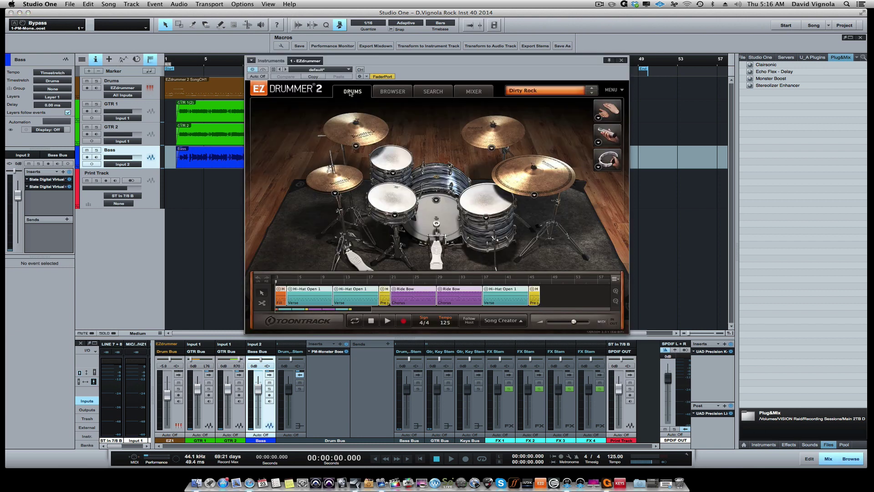
pyautogui.click(435, 214)
pyautogui.click(396, 201)
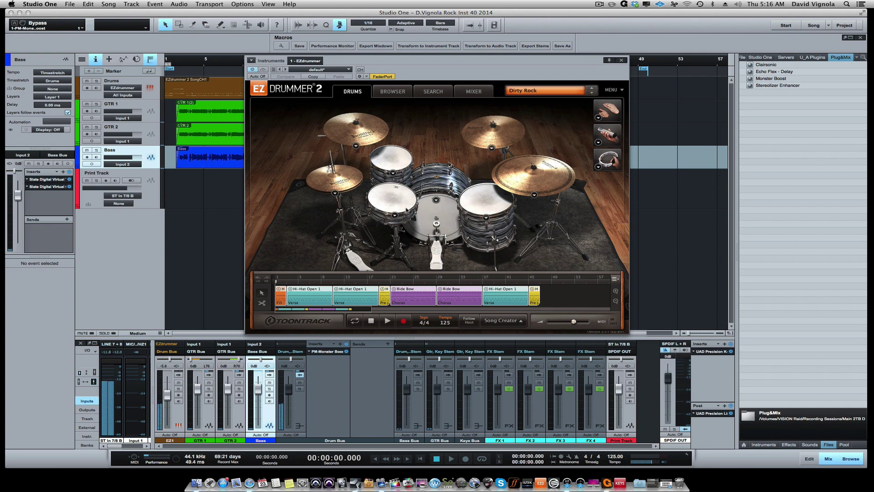
pyautogui.click(477, 207)
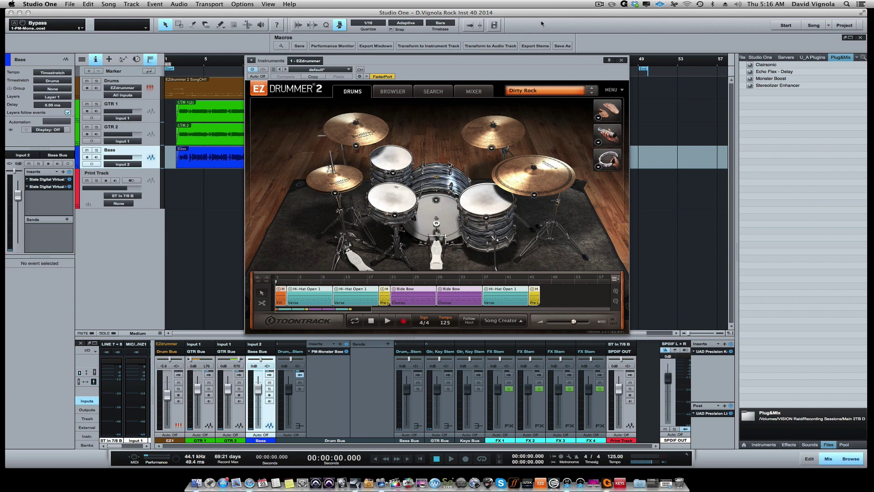
pyautogui.click(622, 60)
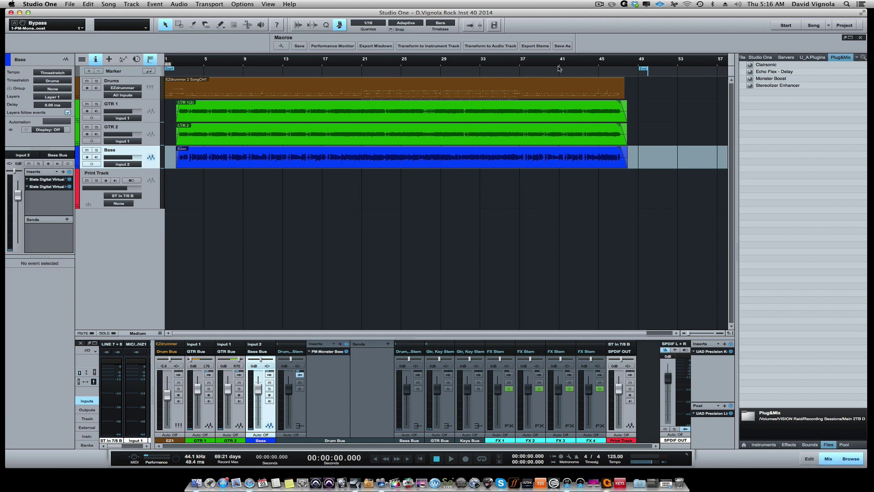
# Expand and collapse the GTR 1, GTR 2 and Bass mixer channels in turn to examine their inserts.
pyautogui.click(208, 375)
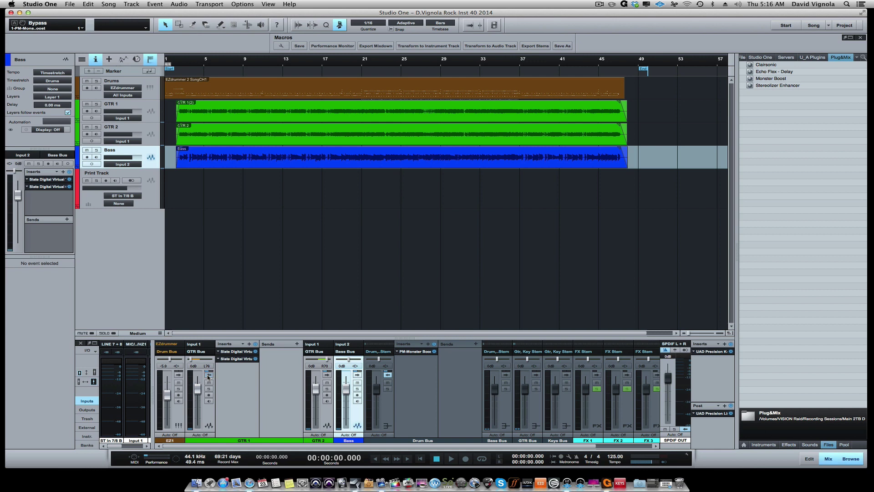
pyautogui.click(208, 375)
pyautogui.click(239, 375)
pyautogui.click(238, 375)
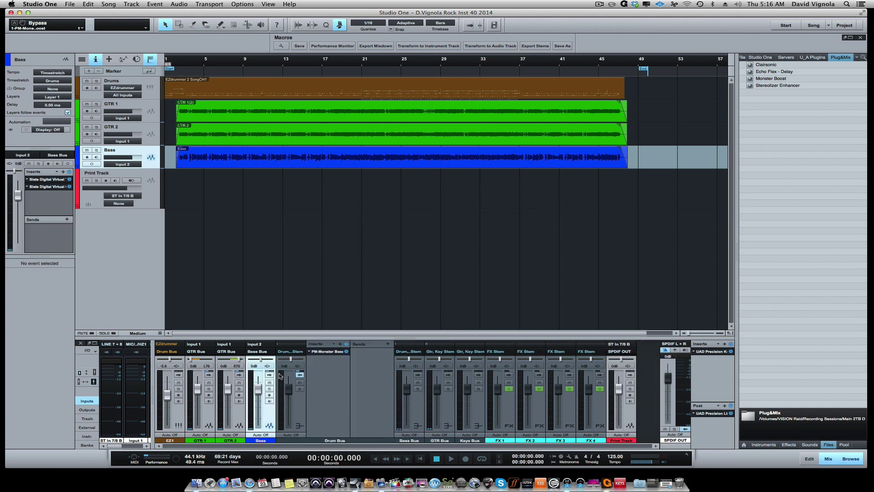
pyautogui.click(270, 375)
pyautogui.click(270, 375)
# Listen to the full mix, and solo the Drum Bus and play it briefly from the song start.
pyautogui.press('space')
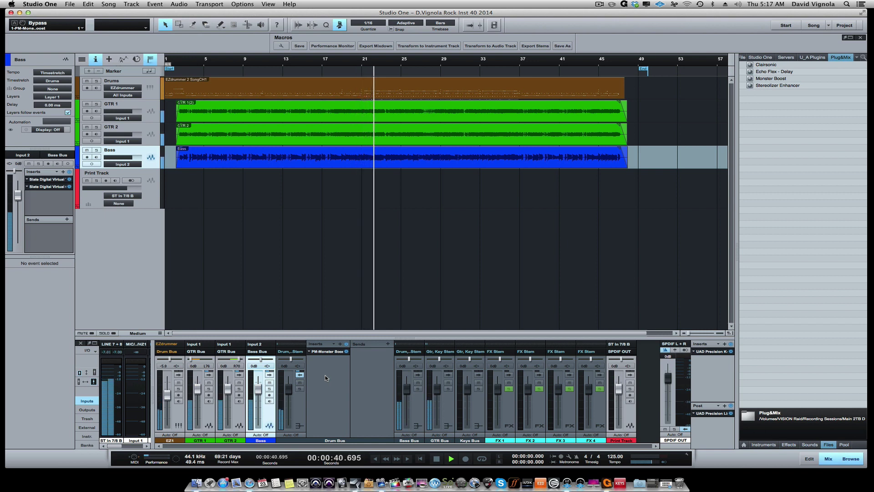
pyautogui.press('space')
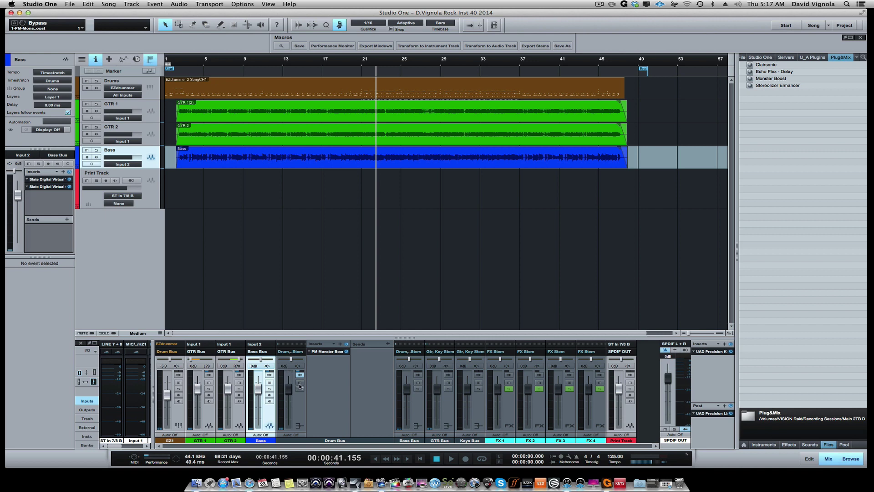
pyautogui.click(297, 390)
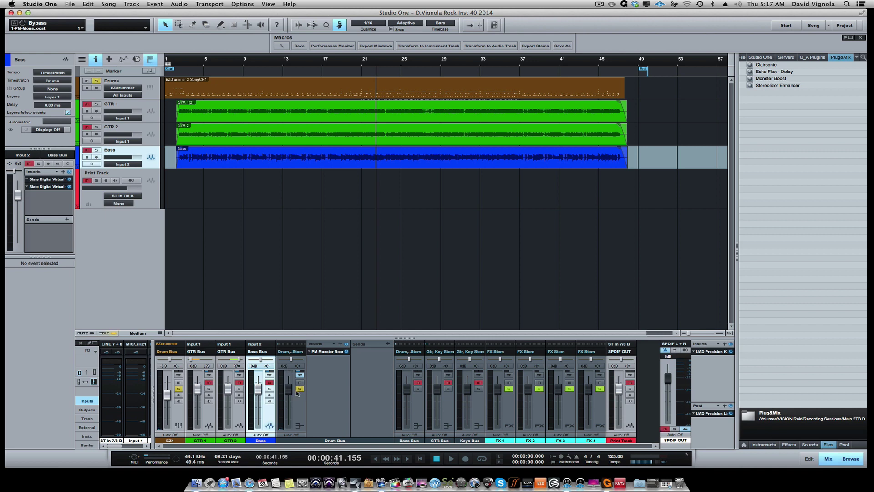
pyautogui.press(',')
pyautogui.press('space')
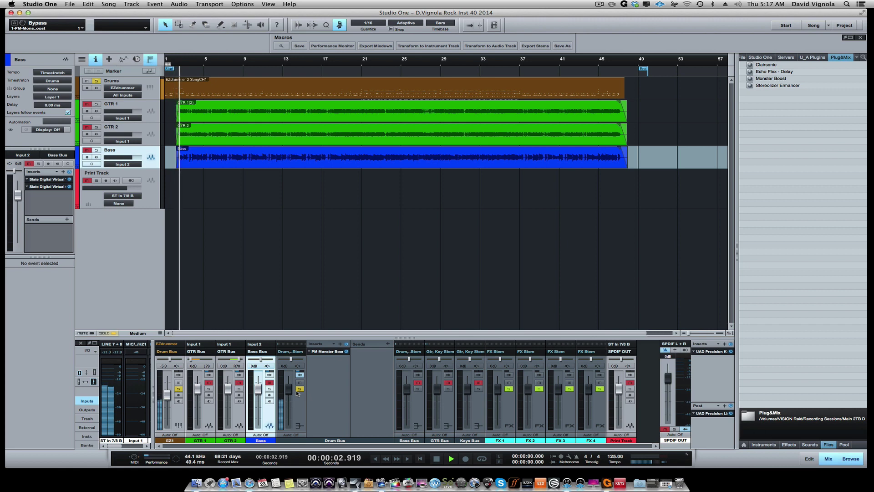
pyautogui.press('space')
# Open Monster Boost on the Drum Bus and browse its factory presets, keeping Warmer Bus Booster loaded.
pyautogui.click(330, 355)
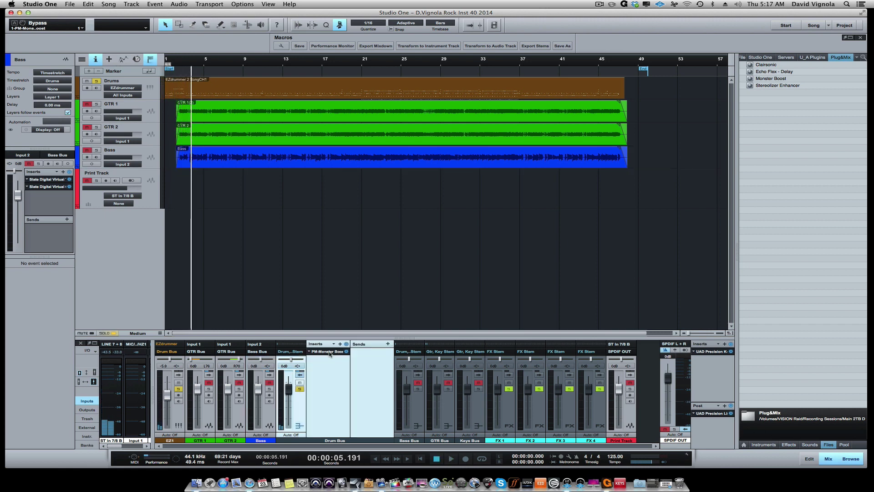
pyautogui.doubleClick(330, 353)
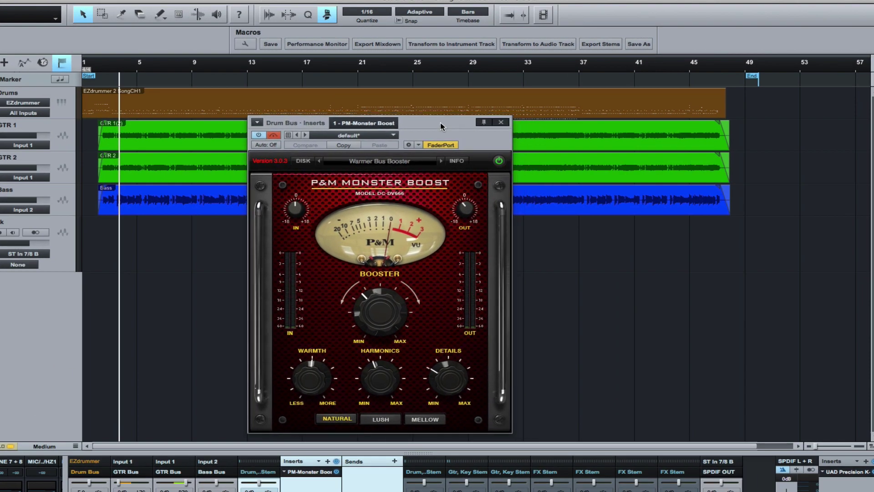
pyautogui.click(377, 164)
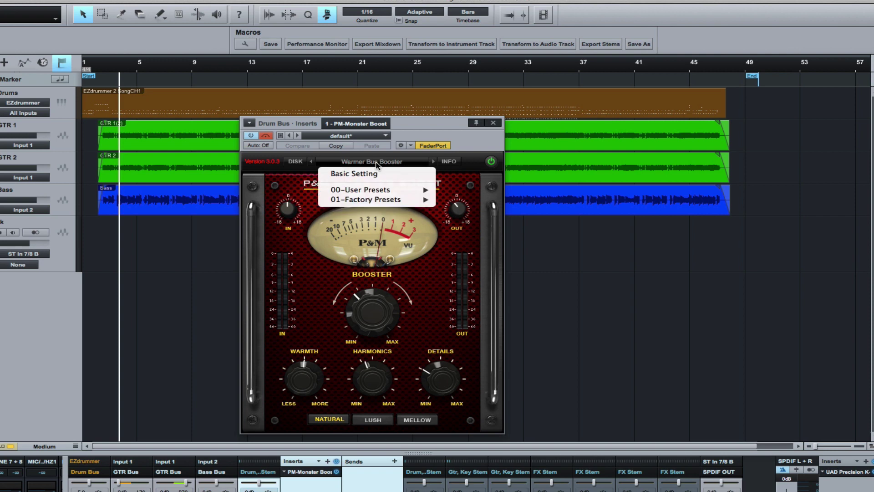
pyautogui.moveTo(387, 200)
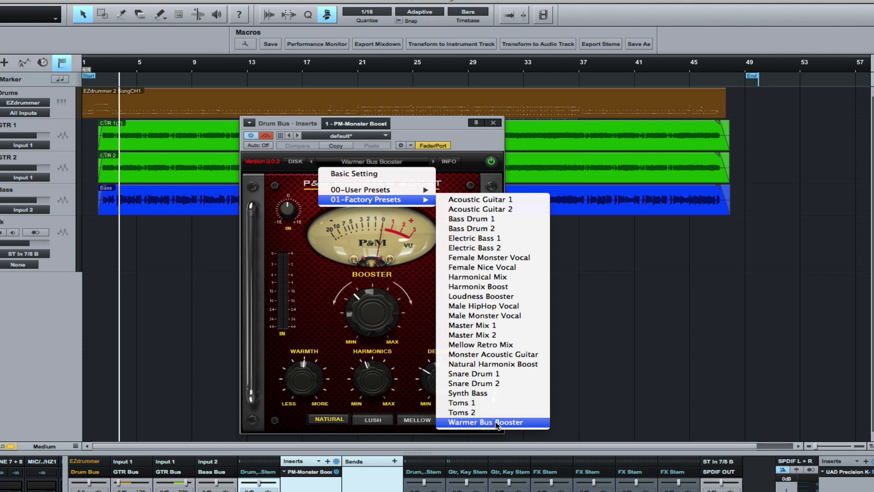
pyautogui.click(444, 124)
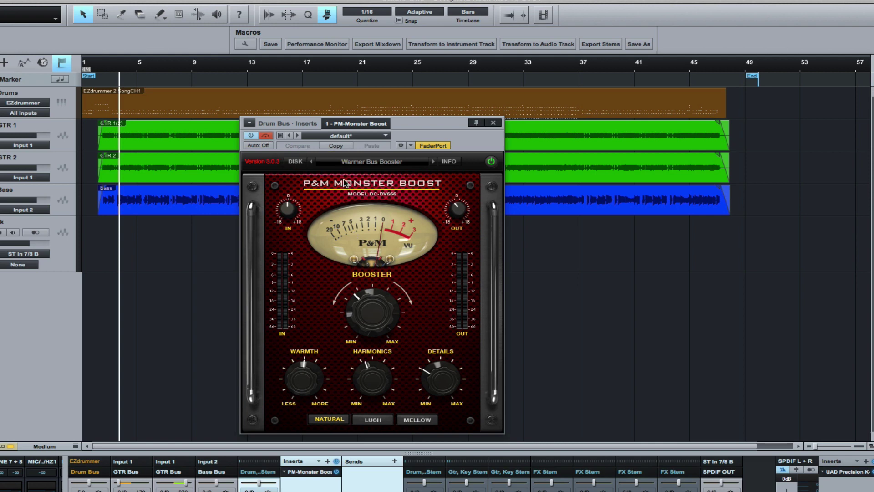
# Compare the playing drums with Monster Boost active and bypassed, leaving the plug-in active and playback stopped.
pyautogui.click(267, 136)
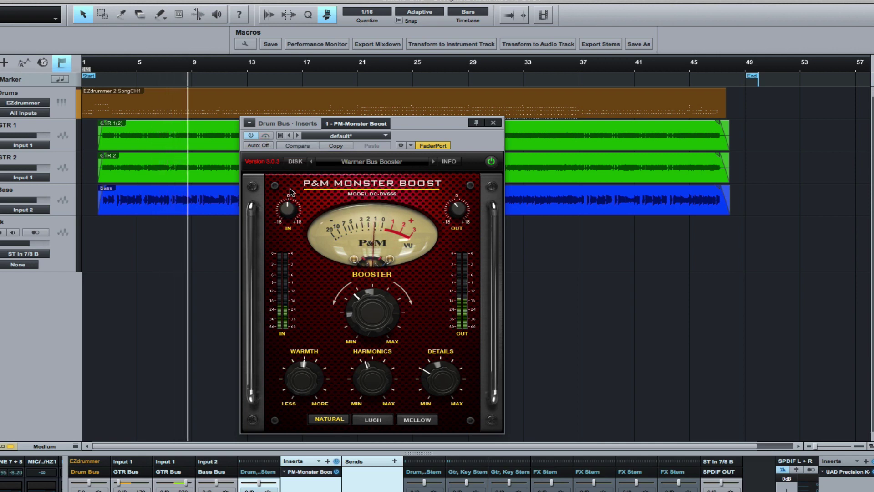
pyautogui.click(267, 136)
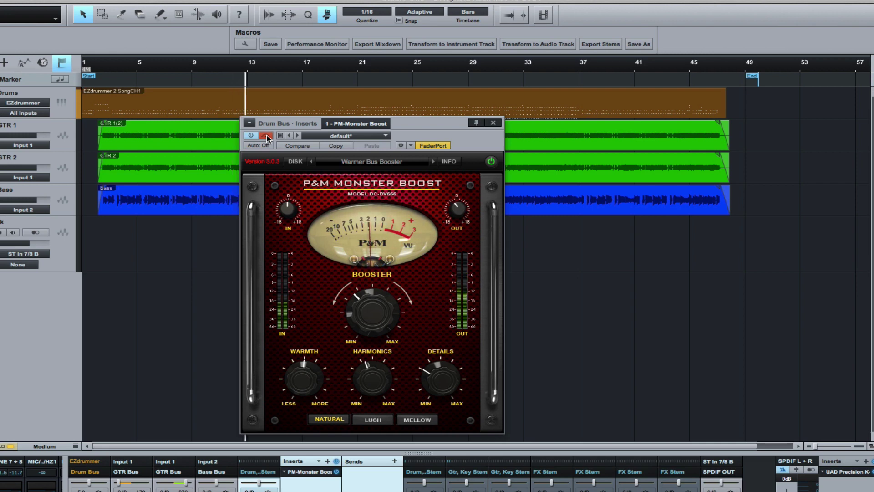
pyautogui.click(267, 136)
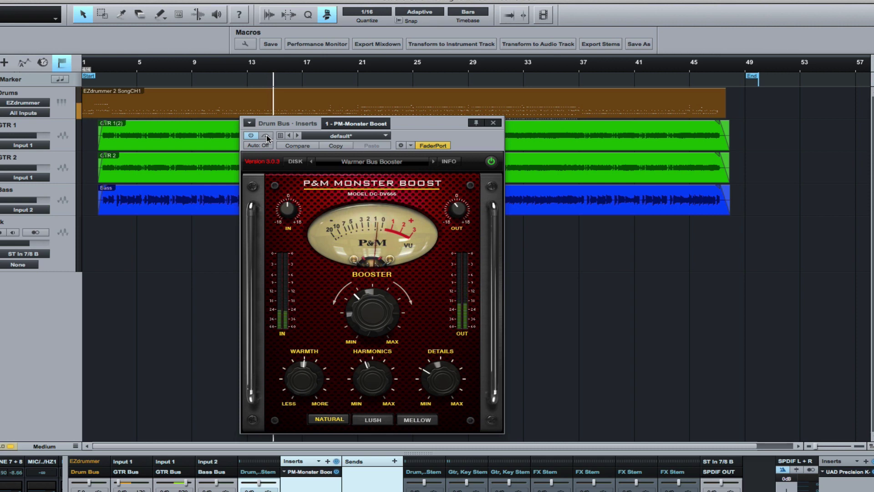
pyautogui.press('space')
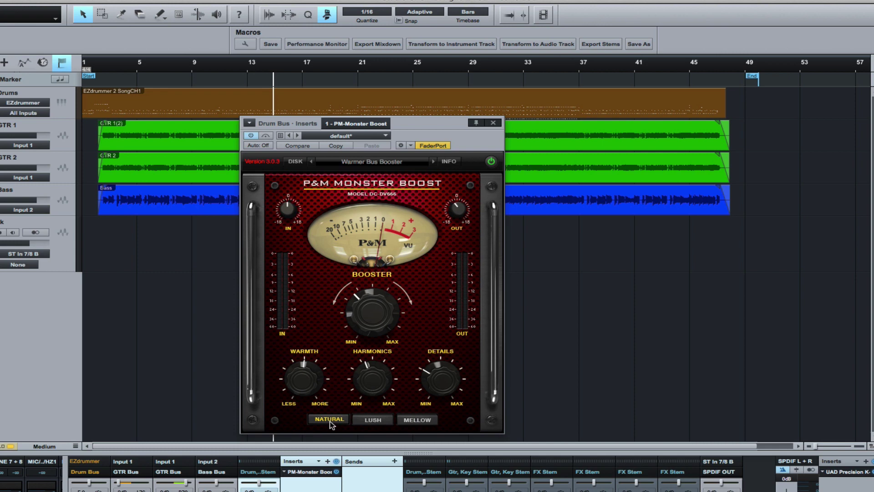
# Switch Monster Boost through its Lush and Mellow modes and back to Natural.
pyautogui.click(370, 421)
pyautogui.click(415, 421)
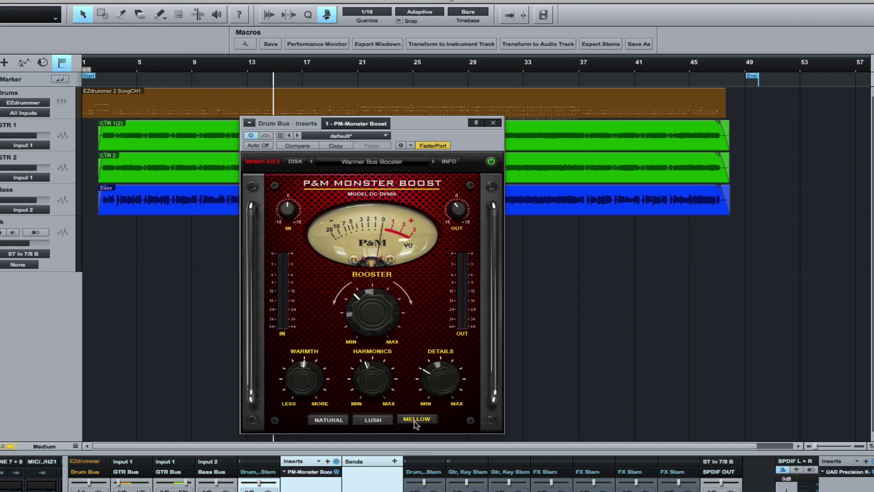
pyautogui.click(338, 422)
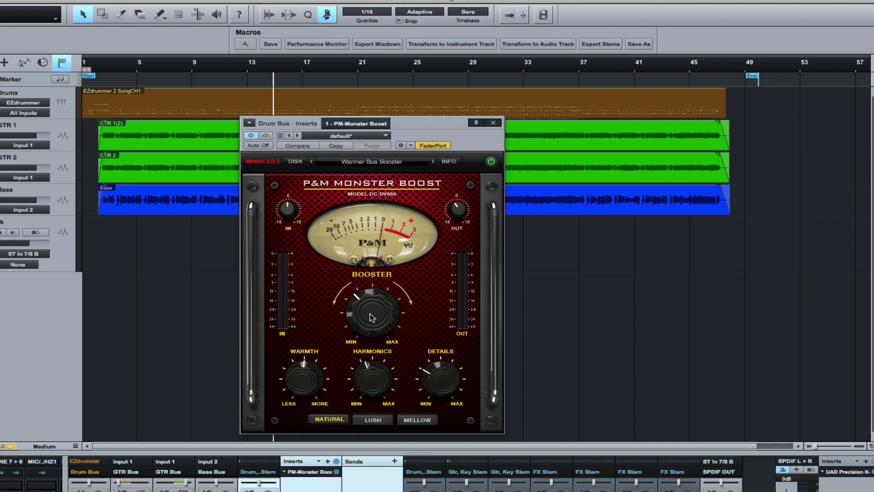
# With the drums playing, sweep the Booster from minimum to about +30.56 dB, reset it, and settle it slightly above the reset level.
pyautogui.moveTo(370, 317); pyautogui.dragTo(353, 367)
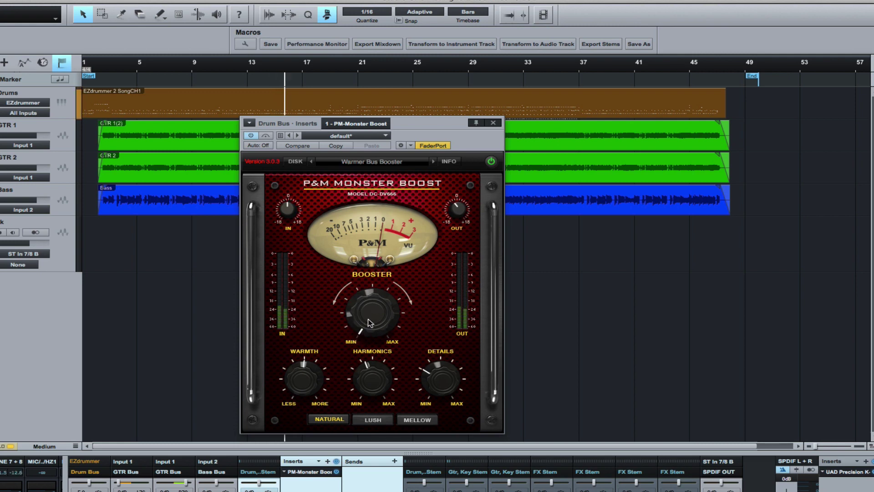
pyautogui.moveTo(370, 322); pyautogui.dragTo(394, 245)
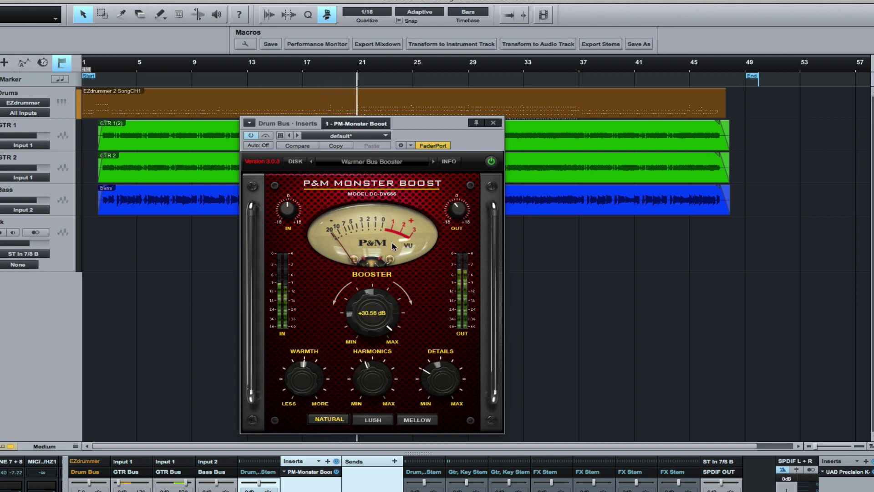
pyautogui.doubleClick(374, 313)
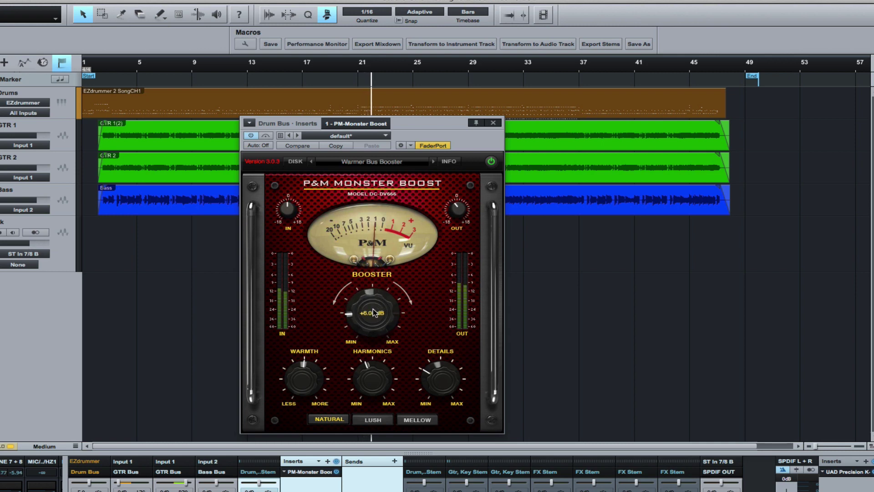
pyautogui.moveTo(374, 313); pyautogui.dragTo(375, 288)
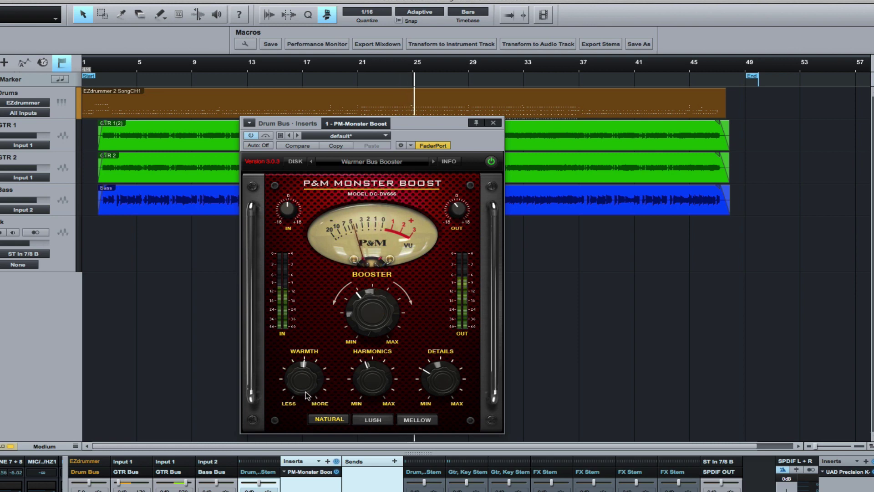
# Turn Monster Boost's Warmth down toward Less and raise Harmonics to about the middle of its range.
pyautogui.moveTo(302, 379)
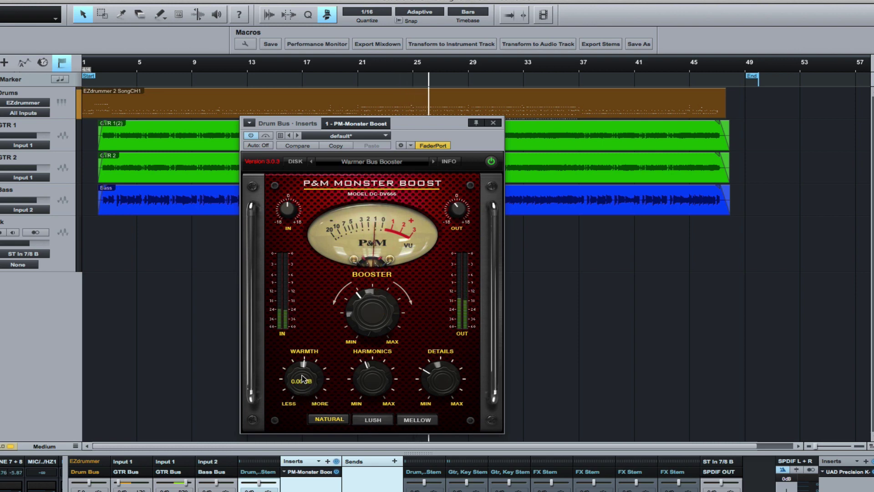
pyautogui.moveTo(302, 378)
pyautogui.mouseDown()
pyautogui.moveTo(291, 427)
pyautogui.moveTo(312, 340)
pyautogui.moveTo(299, 421)
pyautogui.moveTo(297, 387)
pyautogui.mouseUp()
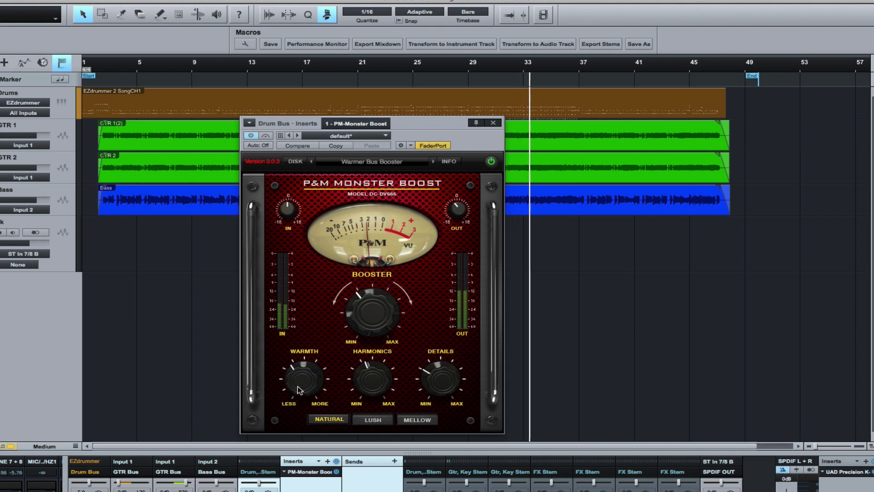
pyautogui.click(374, 378)
pyautogui.moveTo(369, 378)
pyautogui.mouseDown()
pyautogui.moveTo(361, 412)
pyautogui.moveTo(387, 317)
pyautogui.moveTo(361, 415)
pyautogui.moveTo(382, 327)
pyautogui.moveTo(369, 364)
pyautogui.mouseUp()
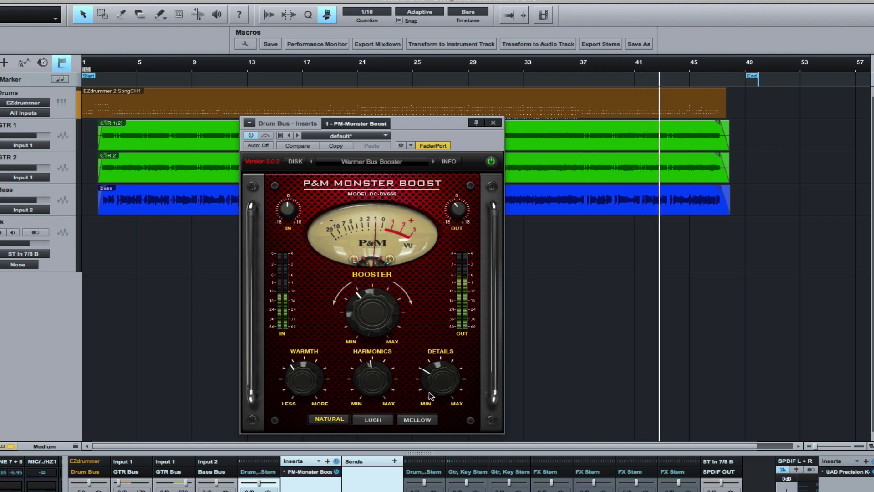
# Raise Monster Boost's Details slightly and return playback to the beginning of the song.
pyautogui.moveTo(439, 377); pyautogui.dragTo(432, 359)
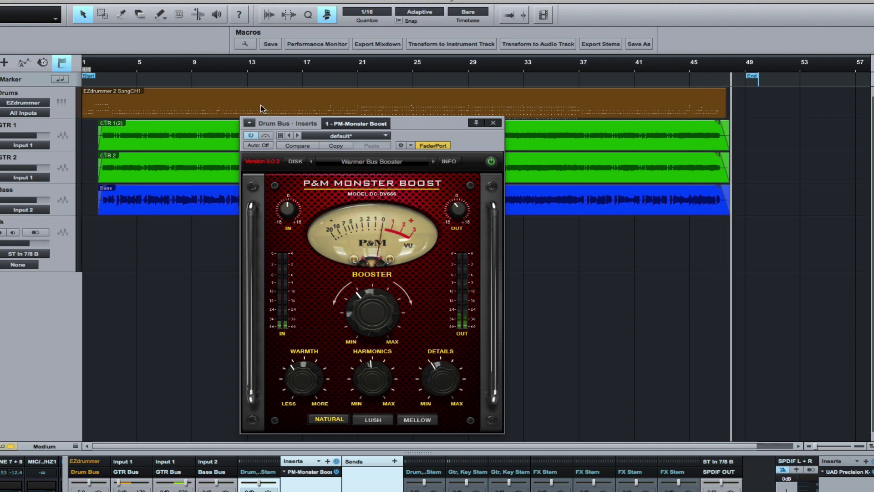
pyautogui.click(203, 65)
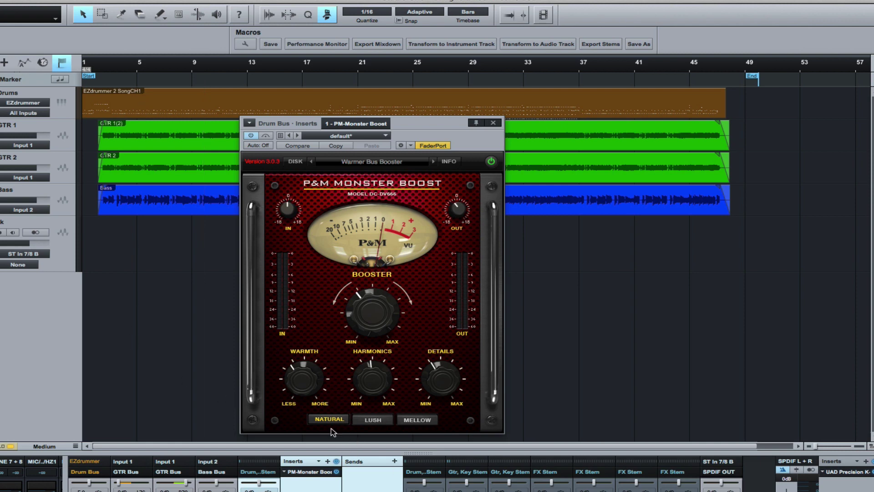
# Play the drums from the start and compare Monster Boost's Natural, Lush and Mellow modes, stopping playback on Lush.
pyautogui.press('space')
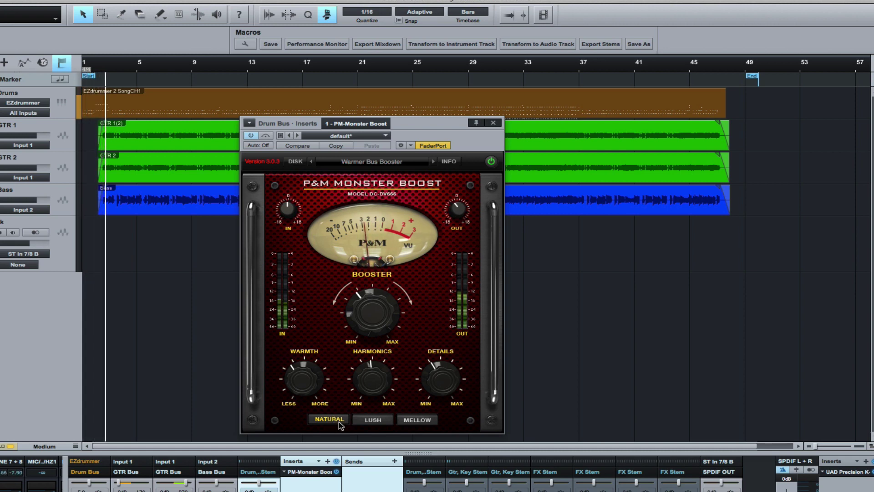
pyautogui.click(370, 420)
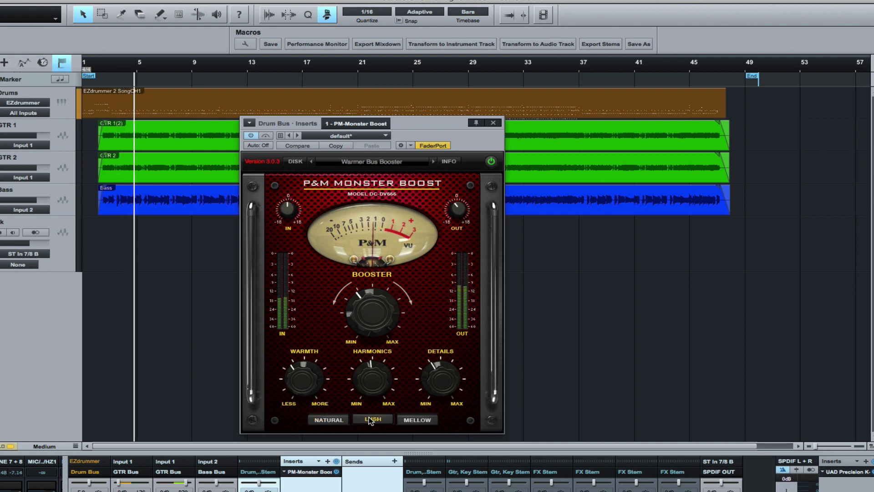
pyautogui.click(335, 420)
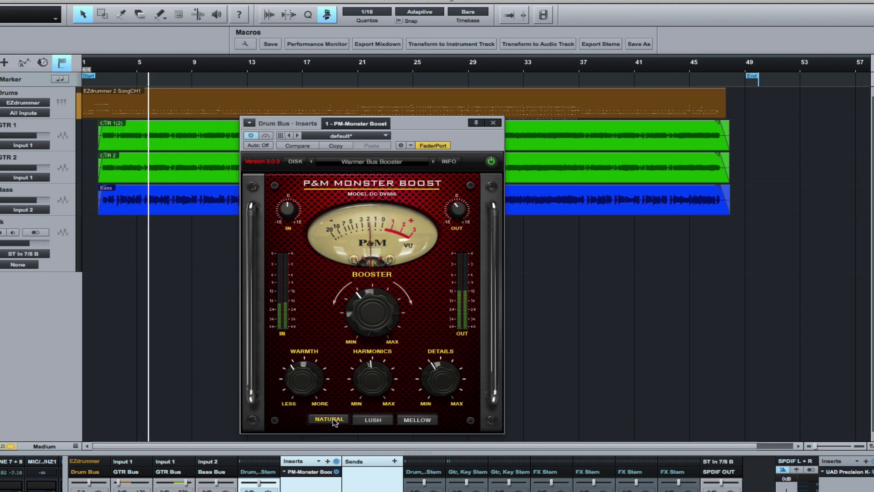
pyautogui.click(373, 420)
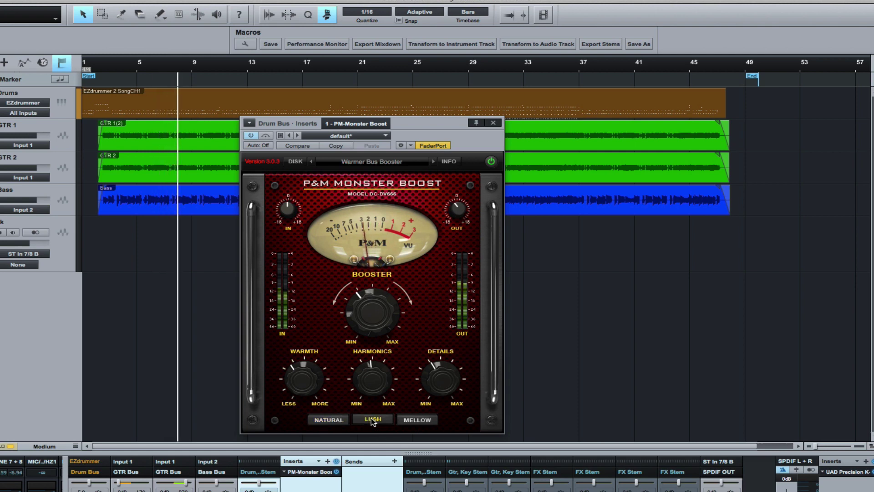
pyautogui.click(408, 420)
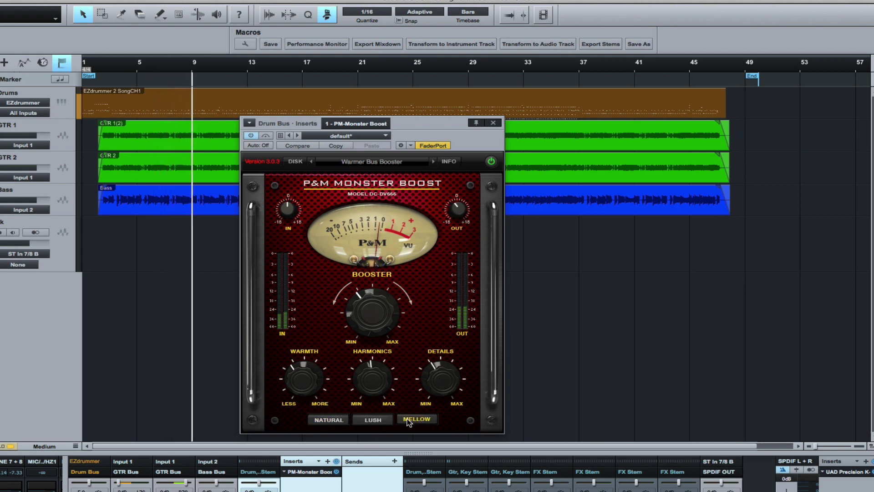
pyautogui.click(372, 420)
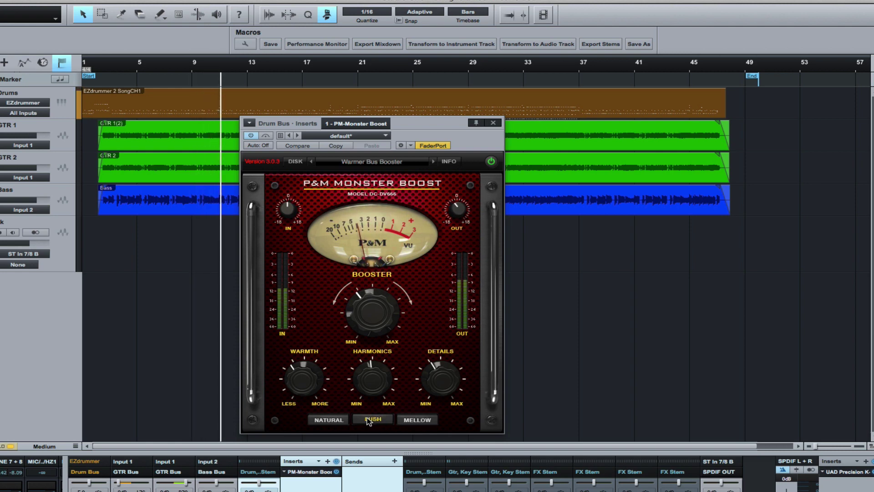
pyautogui.click(339, 420)
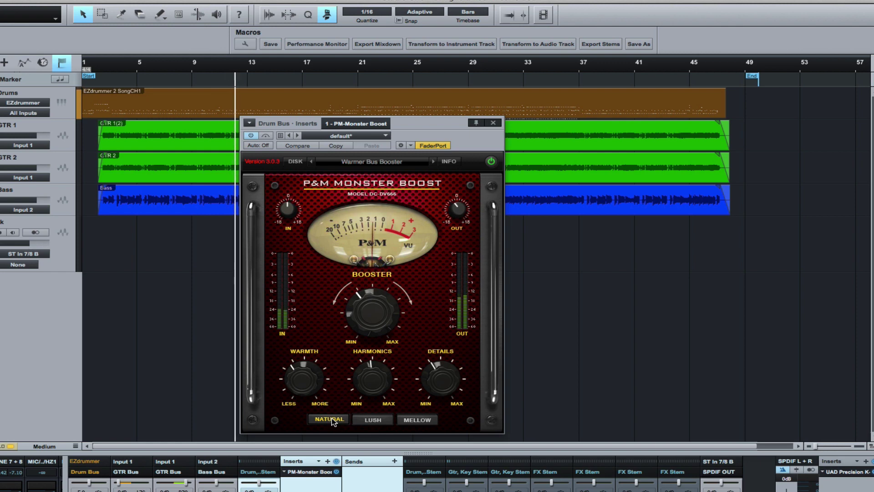
pyautogui.click(364, 423)
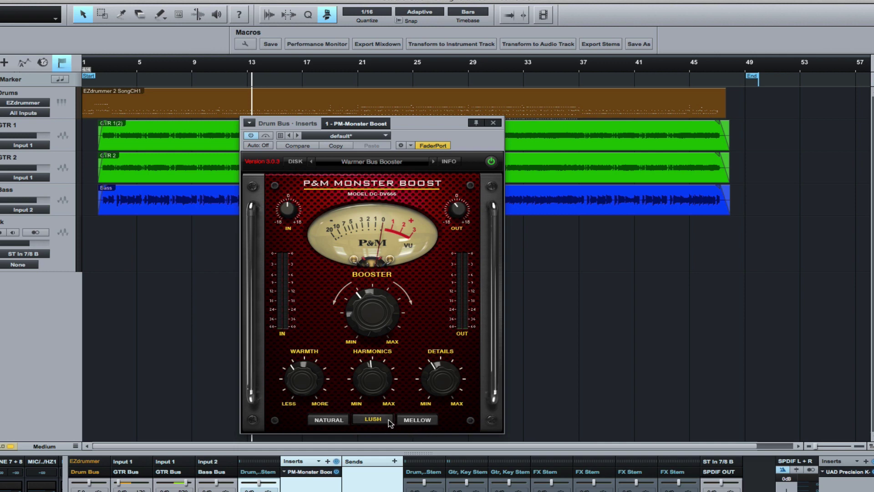
# Resume the drums and compare Mellow with Lush, then return Monster Boost to Natural.
pyautogui.click(418, 419)
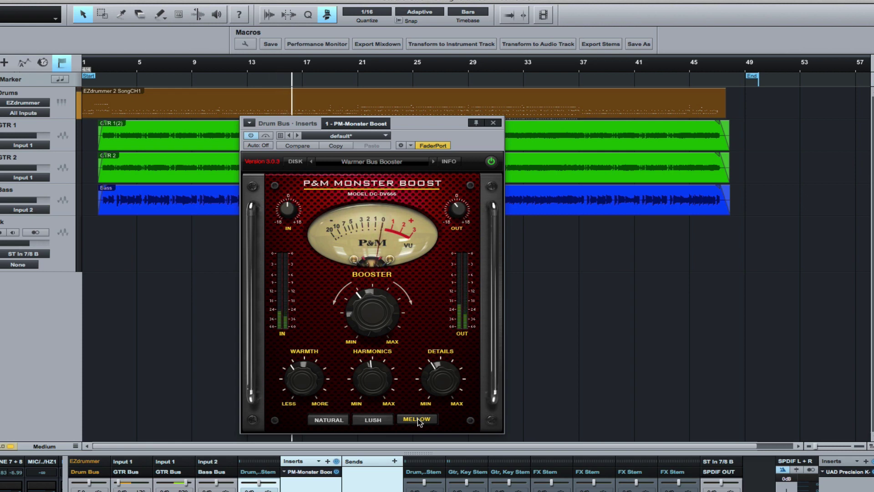
pyautogui.click(368, 419)
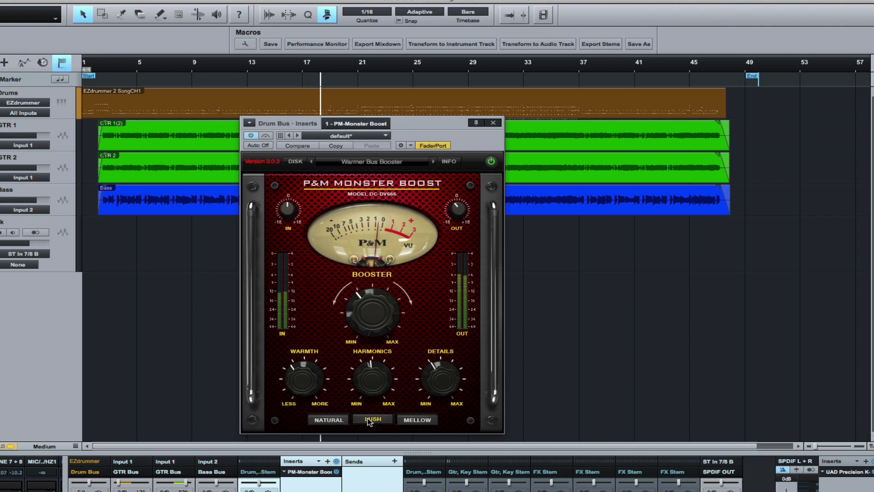
pyautogui.click(415, 420)
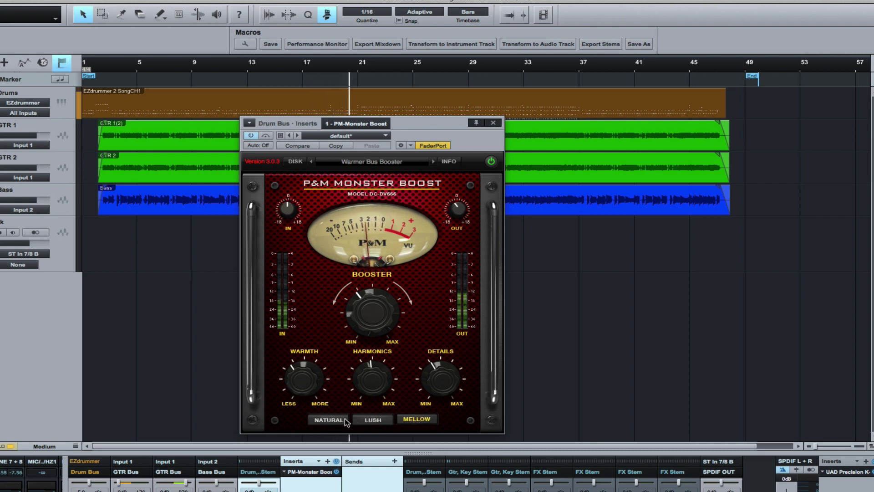
pyautogui.click(330, 422)
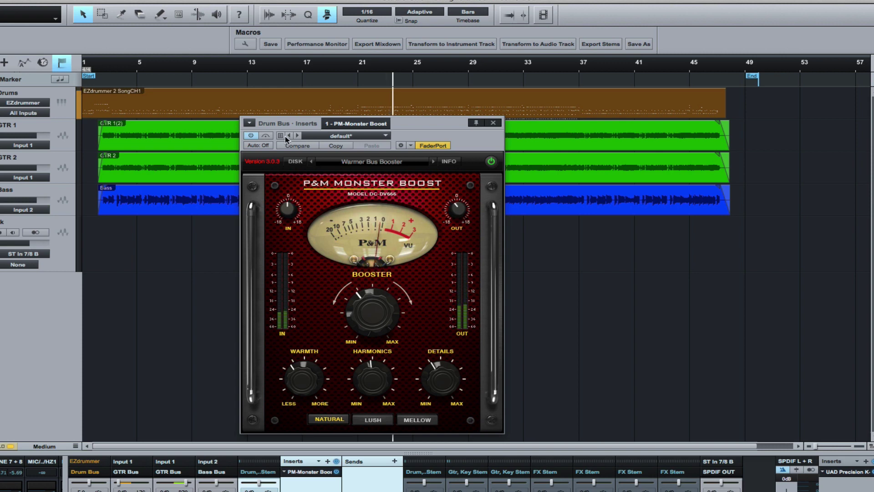
# Bypass Monster Boost on the playing drums for comparison, reactivate it and stop playback.
pyautogui.click(269, 137)
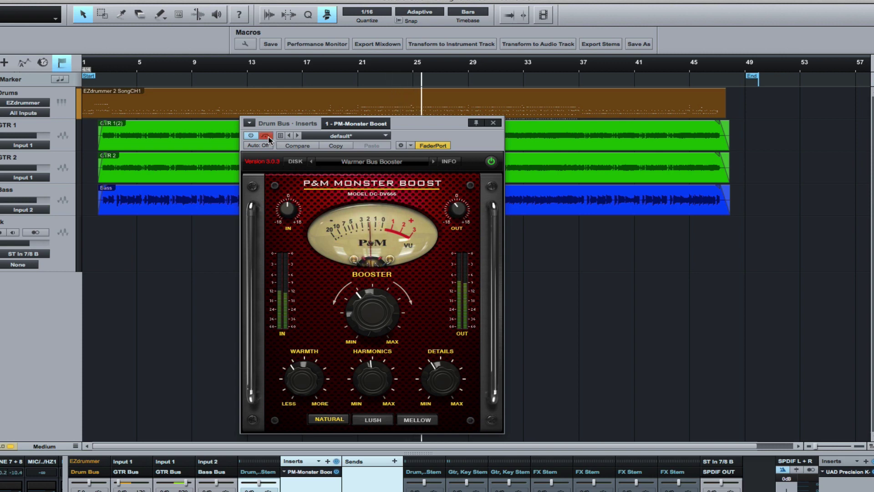
pyautogui.click(268, 138)
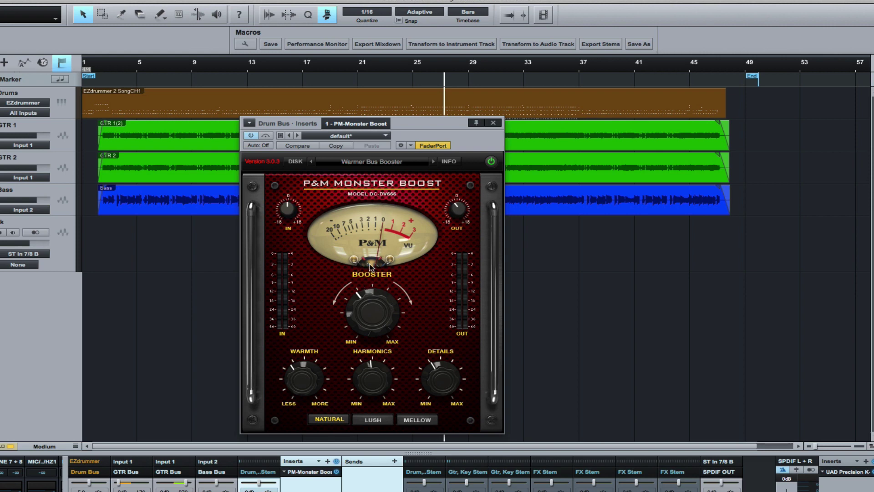
# Close the Drum Bus plug-in window and open the PM-Monster Boost 2 insert on the Bass Bus.
pyautogui.moveTo(424, 129); pyautogui.dragTo(423, 139)
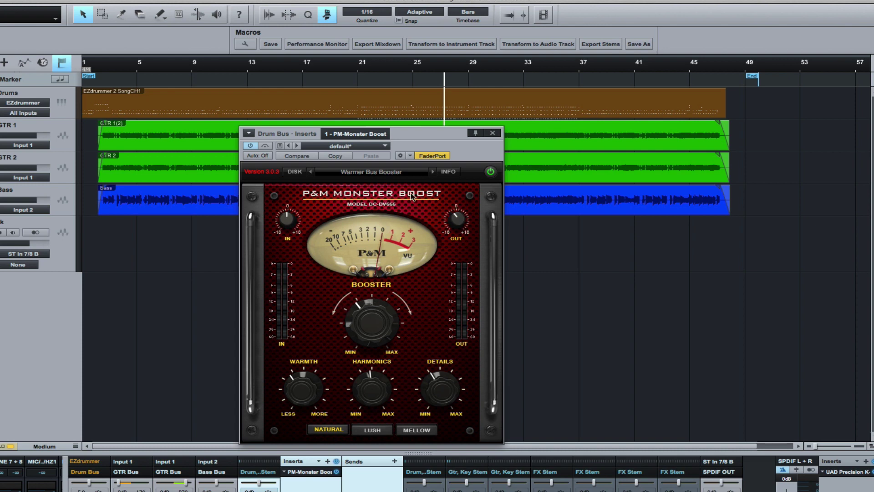
pyautogui.click(495, 134)
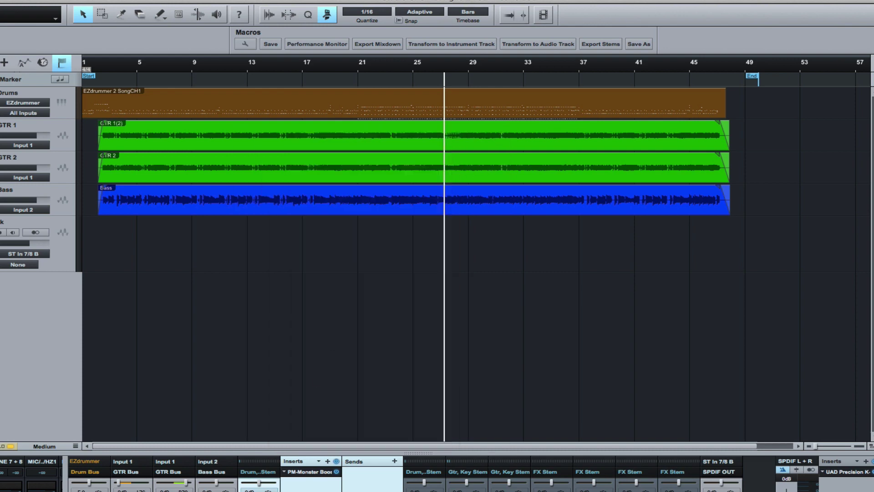
pyautogui.doubleClick(259, 489)
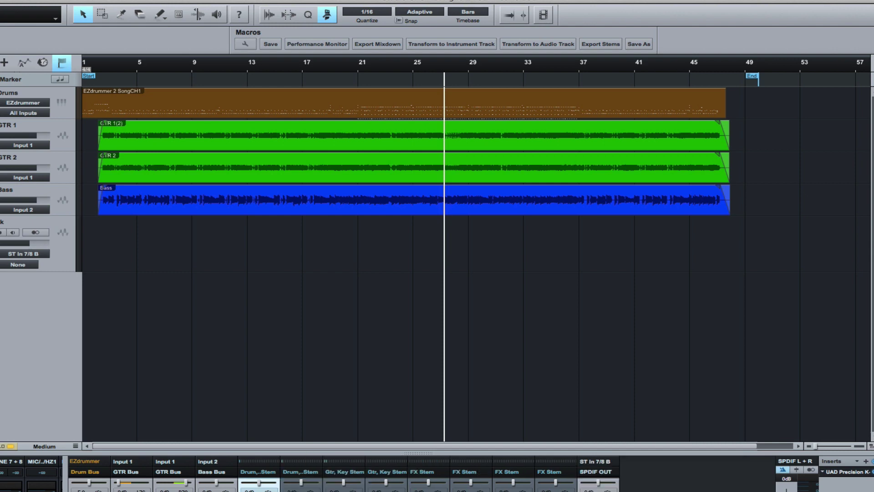
pyautogui.doubleClick(259, 489)
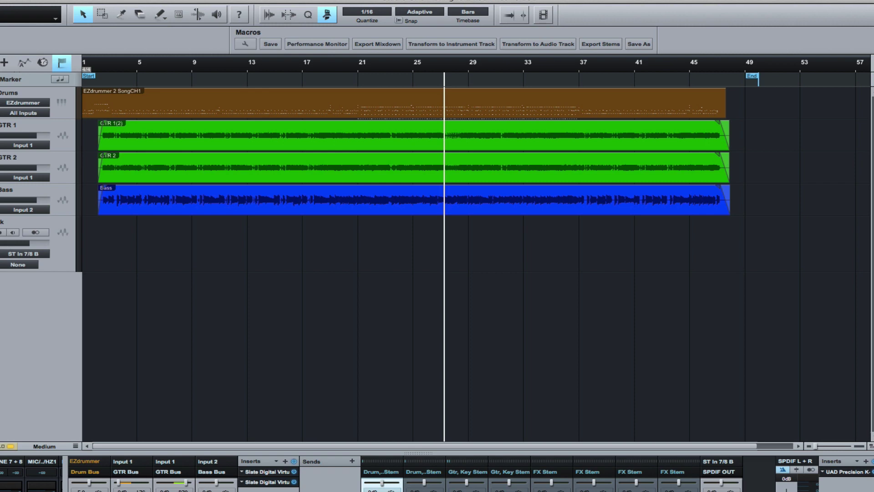
pyautogui.click(217, 489)
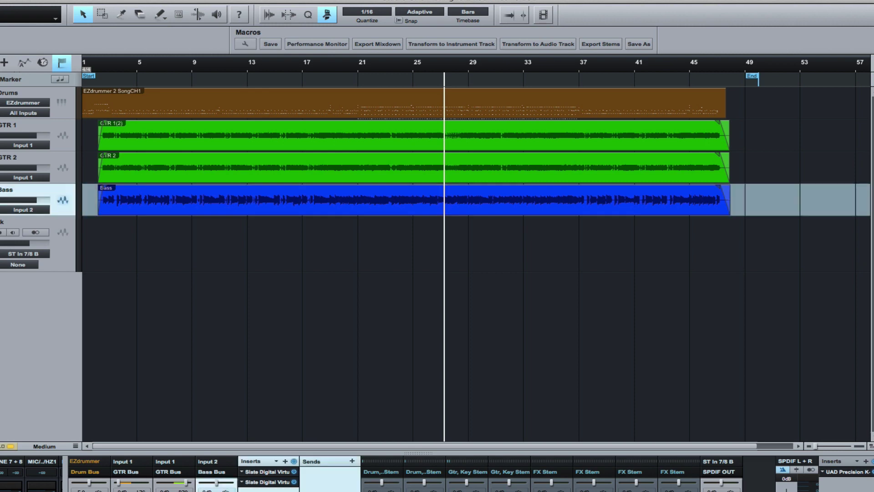
pyautogui.doubleClick(216, 489)
pyautogui.click(301, 489)
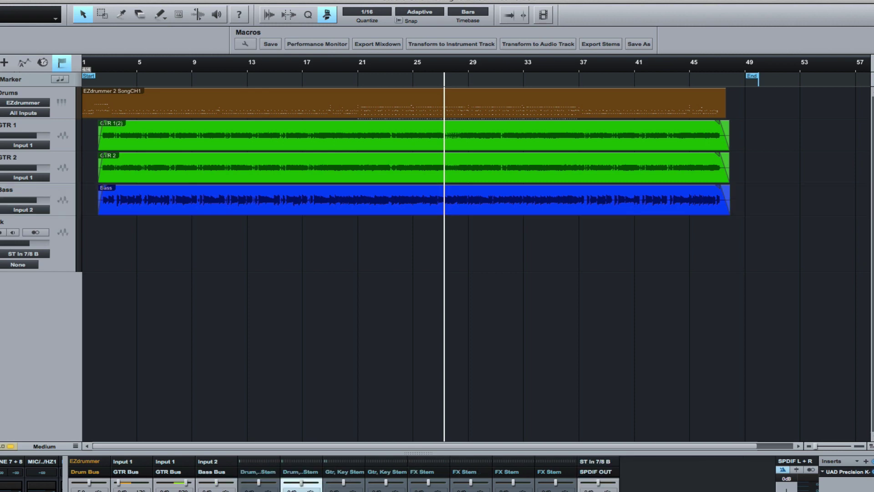
pyautogui.doubleClick(301, 489)
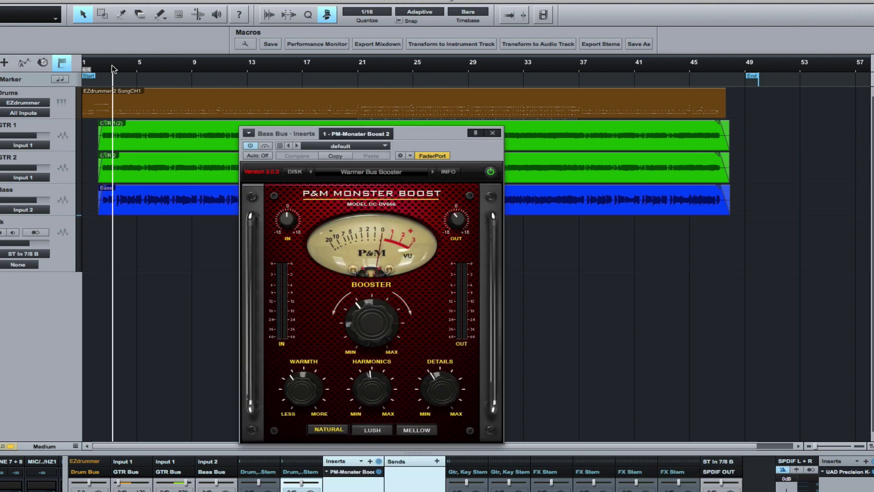
# Load the Electric Bass 1 factory preset in the Bass Bus's Monster Boost.
pyautogui.click(392, 174)
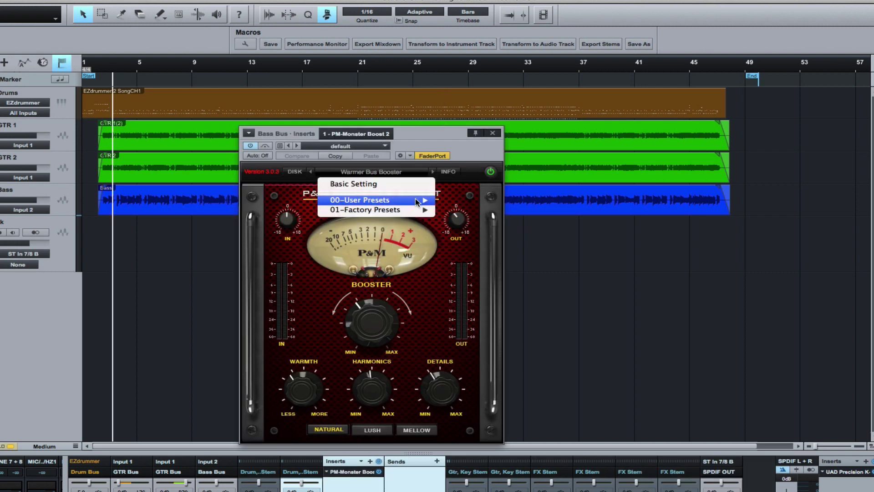
pyautogui.moveTo(418, 209)
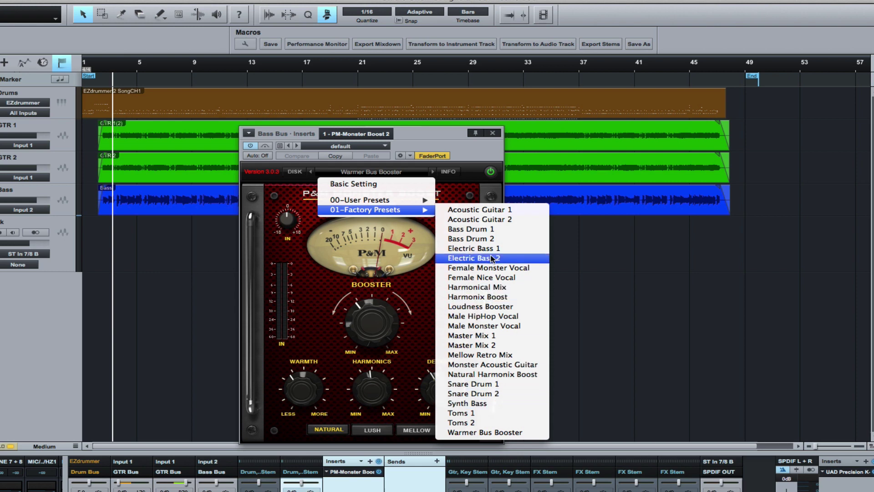
pyautogui.click(478, 239)
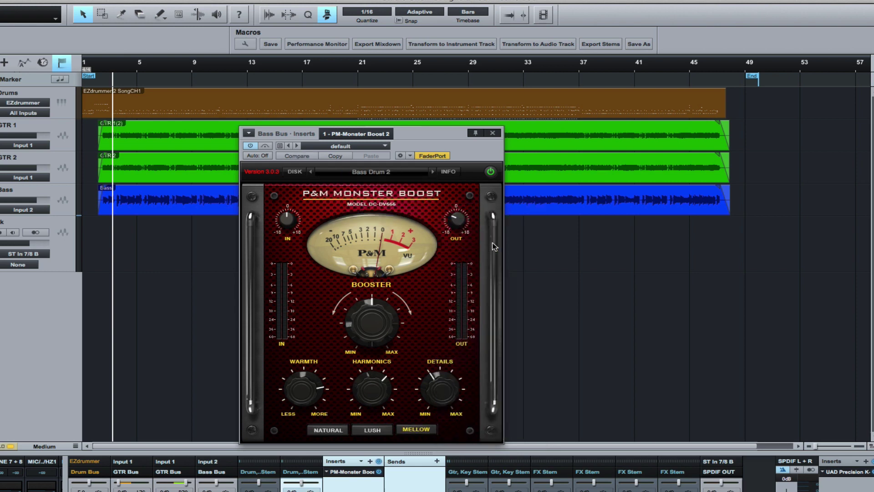
pyautogui.click(390, 176)
pyautogui.moveTo(389, 212)
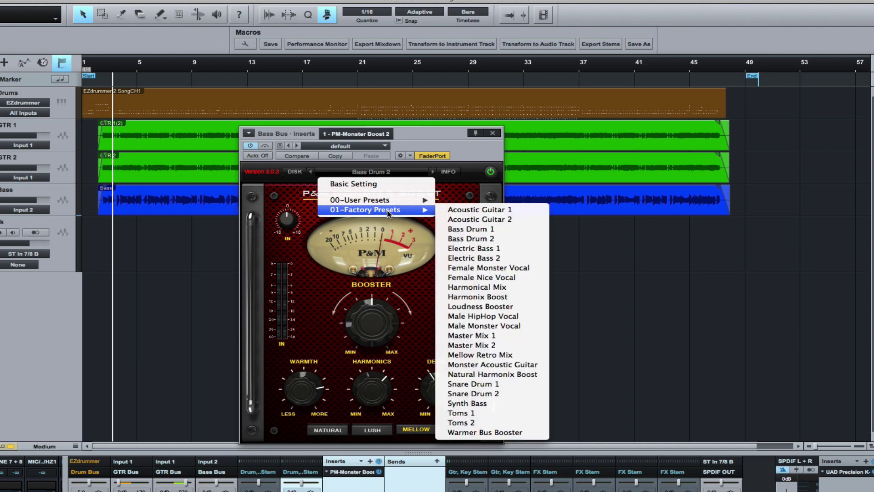
pyautogui.click(471, 248)
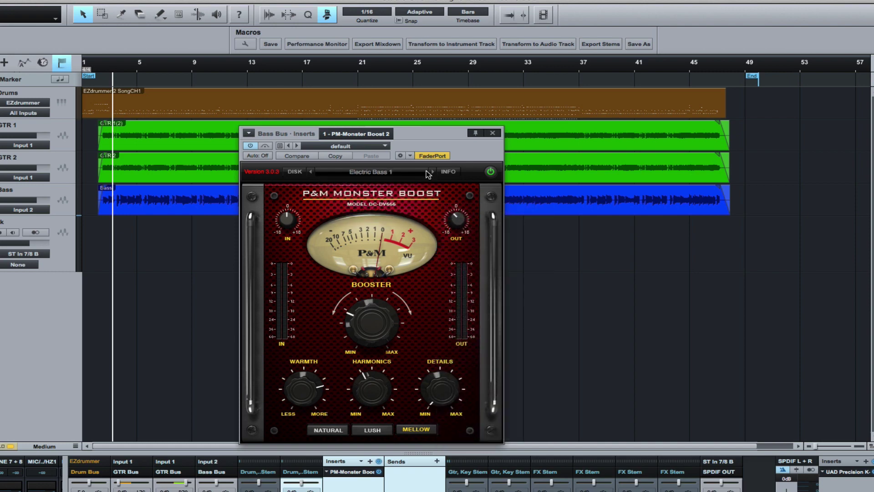
# Play the bass and compare Monster Boost active and bypassed, leaving the plug-in active.
pyautogui.press('space')
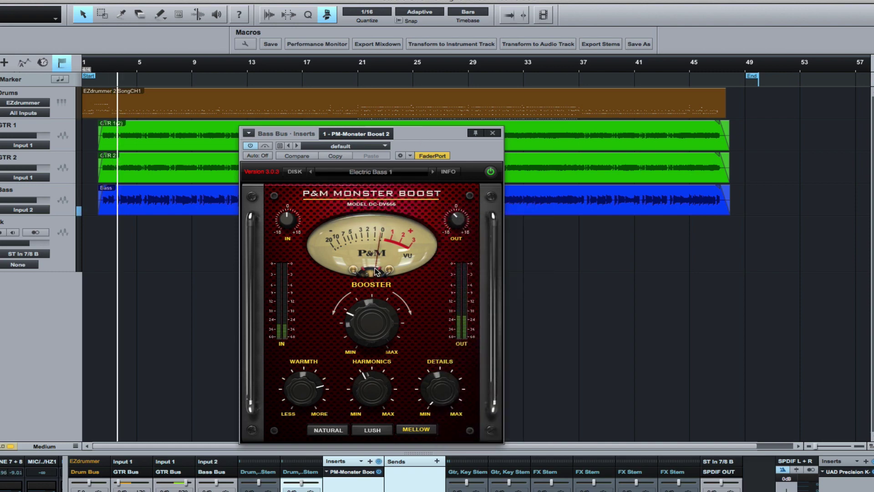
pyautogui.click(264, 146)
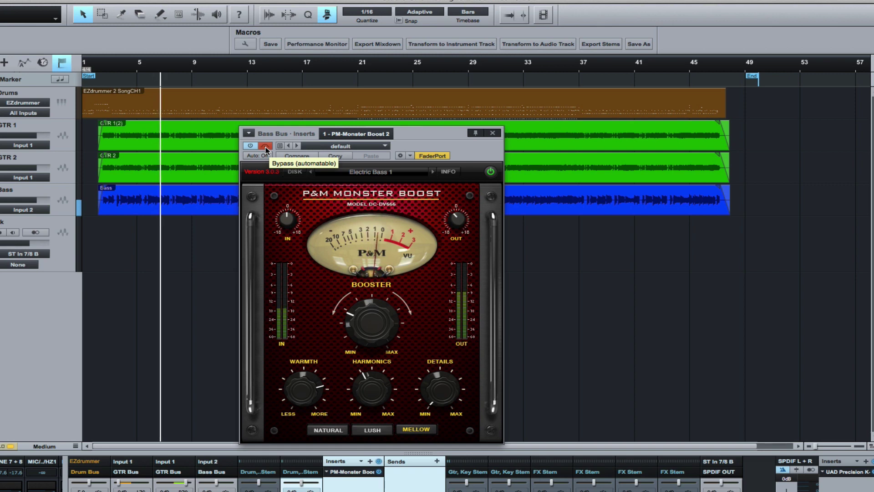
pyautogui.click(265, 148)
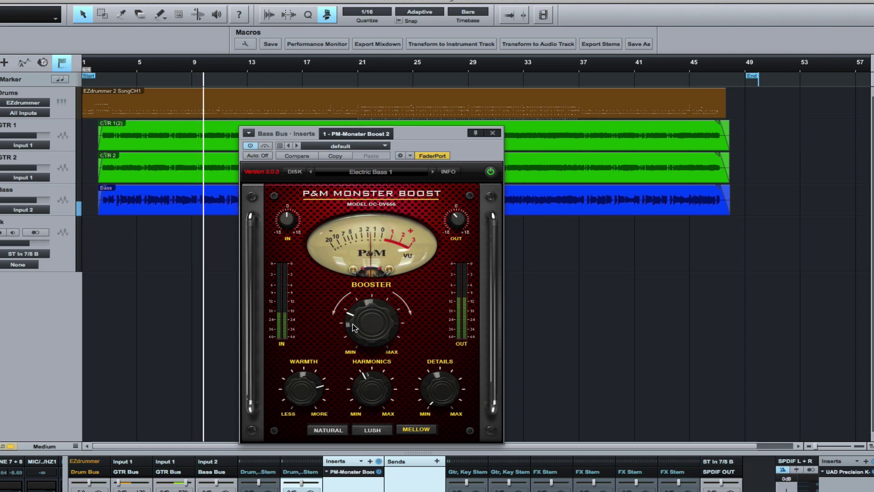
# With the bass playing, raise the Booster slightly and lower Warmth a little.
pyautogui.moveTo(369, 316)
pyautogui.mouseDown()
pyautogui.moveTo(383, 256)
pyautogui.moveTo(364, 356)
pyautogui.moveTo(369, 319)
pyautogui.mouseUp()
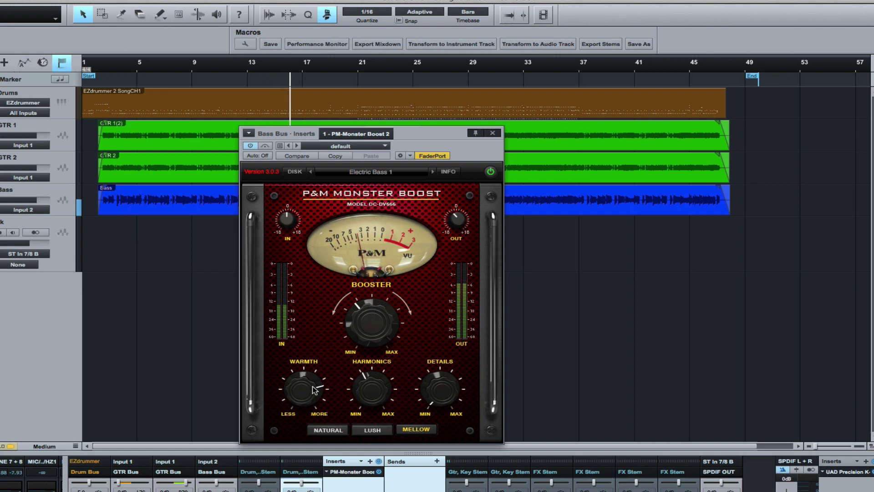
pyautogui.moveTo(308, 391)
pyautogui.mouseDown()
pyautogui.moveTo(293, 465)
pyautogui.moveTo(308, 363)
pyautogui.moveTo(288, 439)
pyautogui.moveTo(297, 390)
pyautogui.mouseUp()
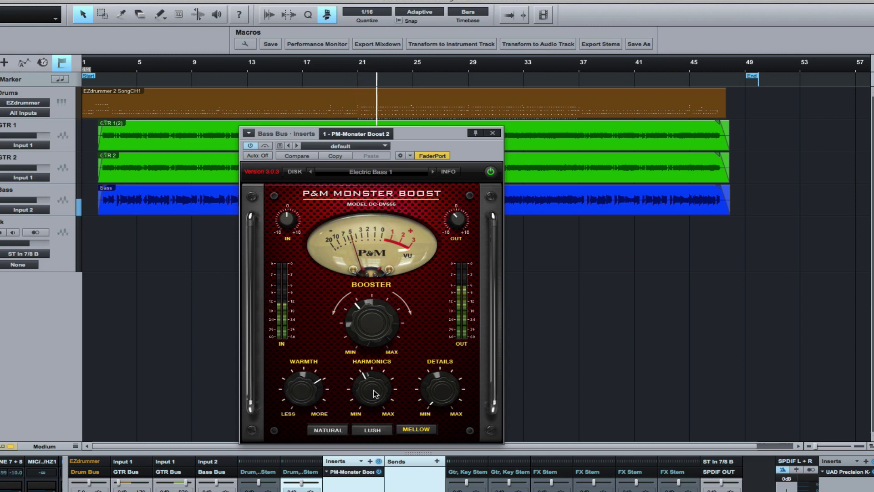
# Sweep the bass's Harmonics up to 100 %, then settle it at about a third of its range.
pyautogui.moveTo(369, 401); pyautogui.dragTo(385, 351)
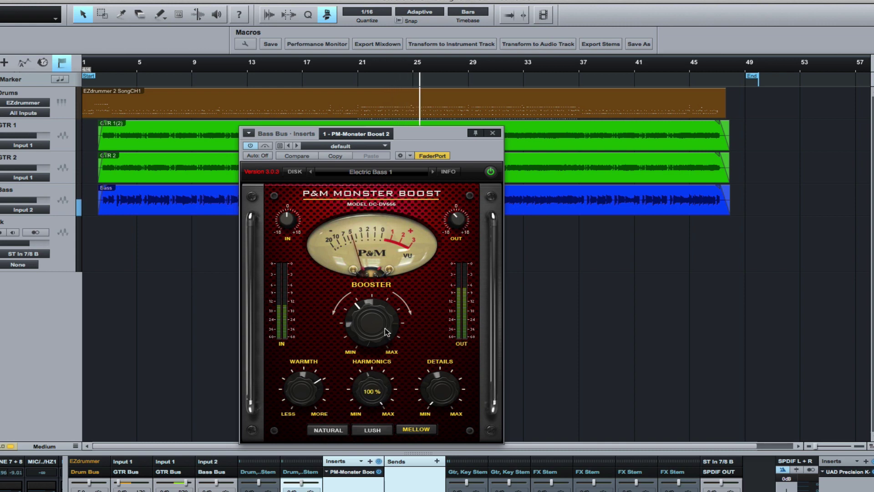
pyautogui.moveTo(384, 327); pyautogui.dragTo(379, 372)
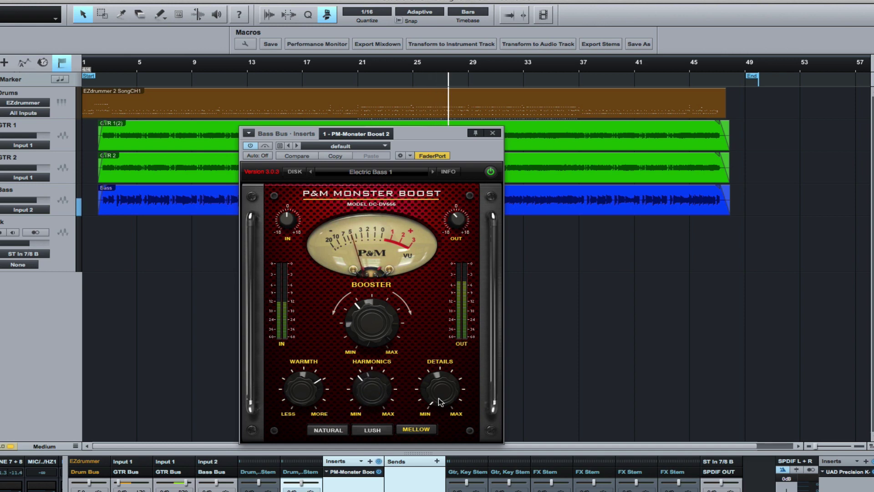
# With the bass playing, set Details to about 3.85 and compare the Natural, Lush and Mellow modes, settling on Lush.
pyautogui.moveTo(440, 400); pyautogui.dragTo(448, 338)
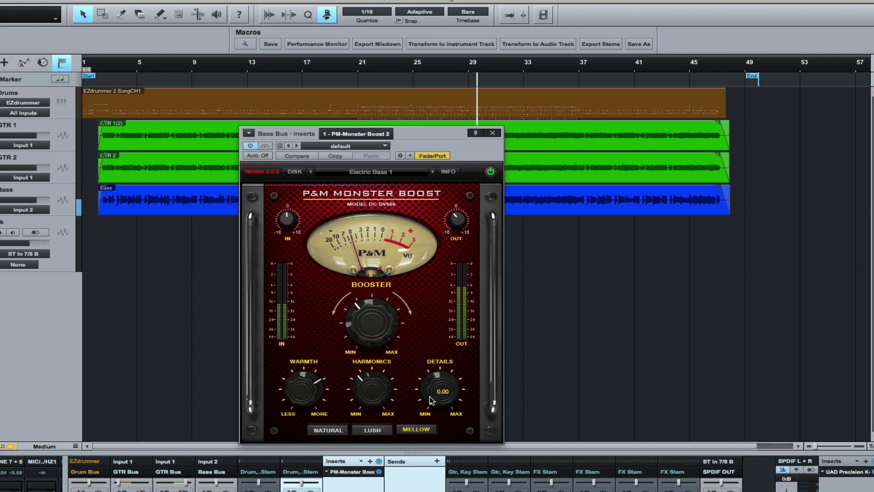
pyautogui.moveTo(431, 401); pyautogui.dragTo(439, 361)
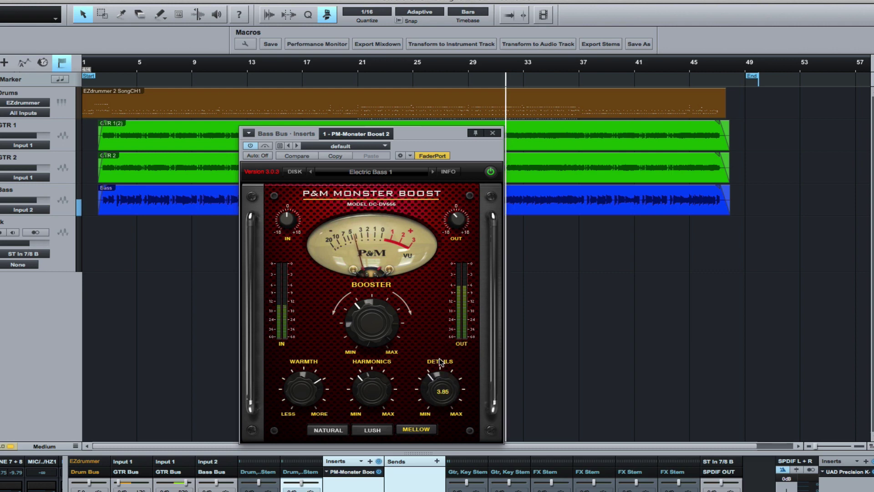
pyautogui.click(328, 430)
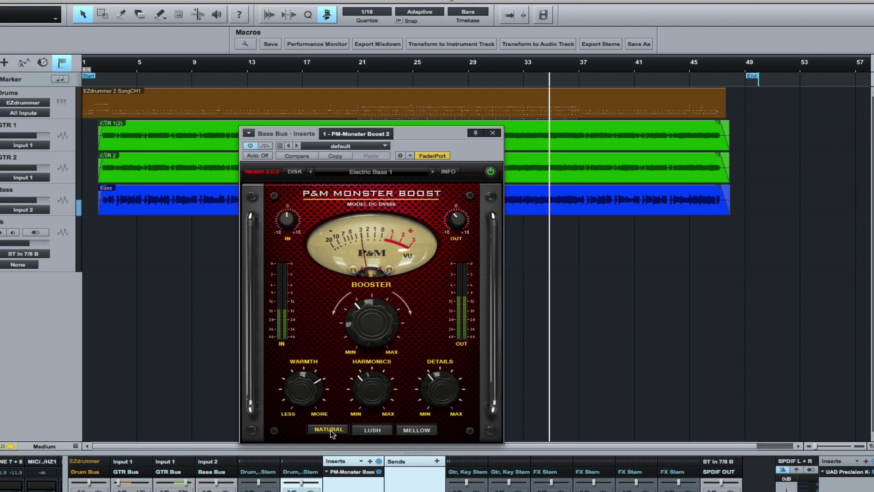
pyautogui.click(364, 430)
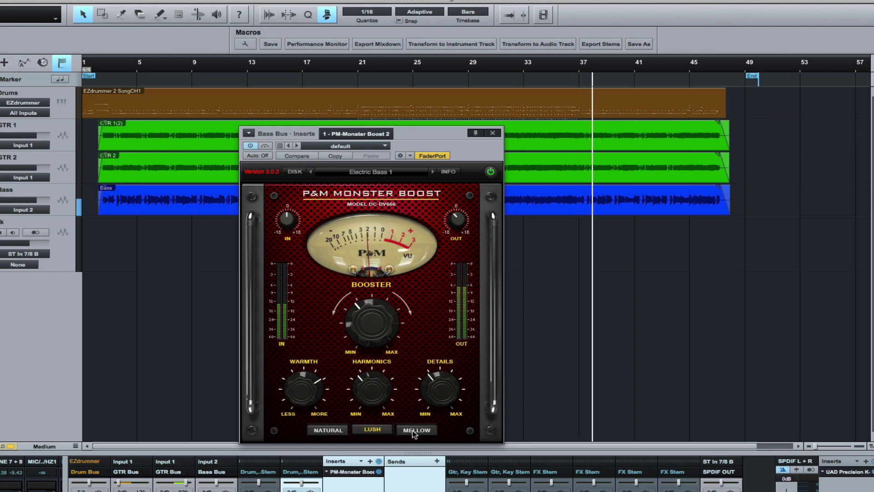
pyautogui.click(413, 431)
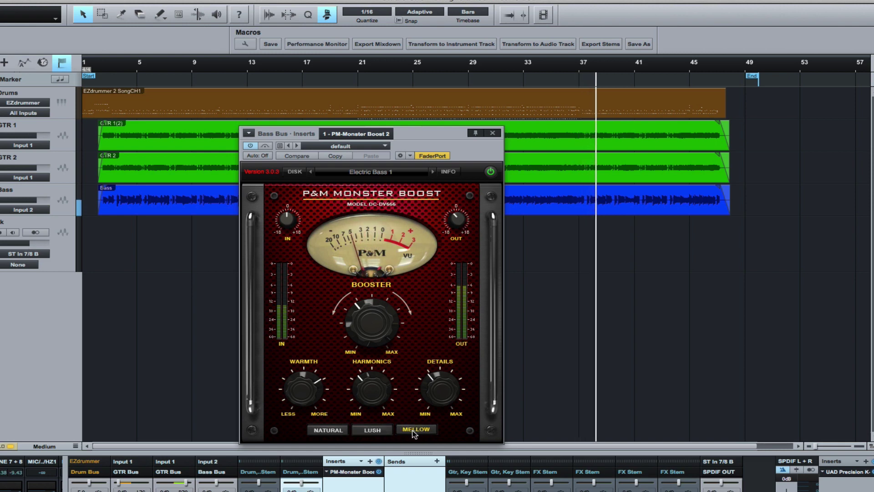
pyautogui.click(372, 430)
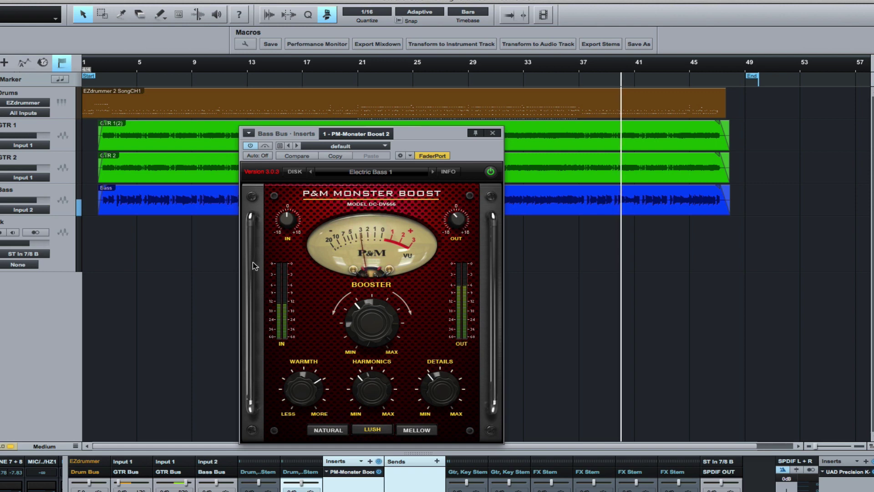
# Restart playback near the beginning of the bass part and load the Electric Bass 2 factory preset in Monster Boost.
pyautogui.click(100, 64)
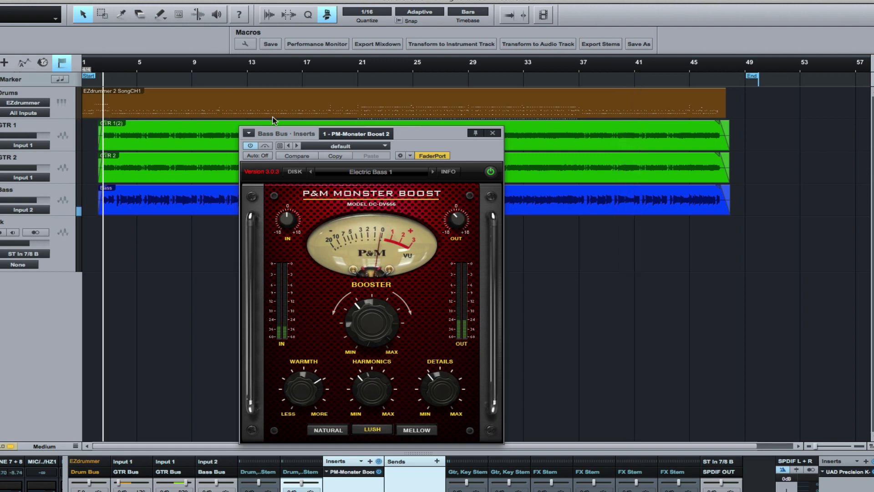
pyautogui.click(395, 175)
pyautogui.moveTo(408, 209)
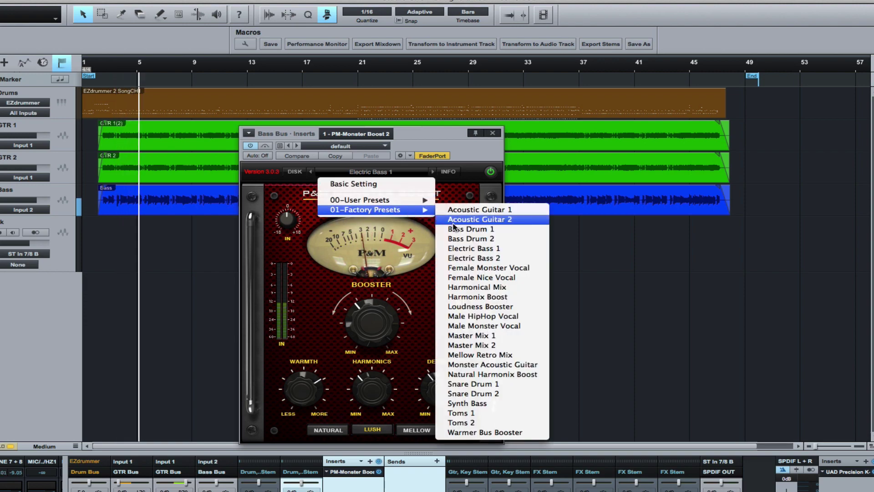
pyautogui.click(451, 257)
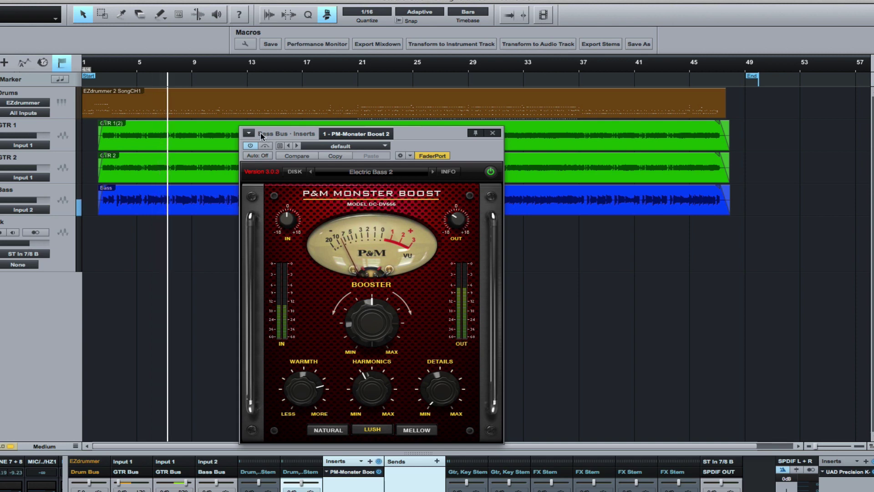
# Lower the bass's Booster to about +8 dB, comparing Monster Boost active and bypassed before and after the change.
pyautogui.click(266, 146)
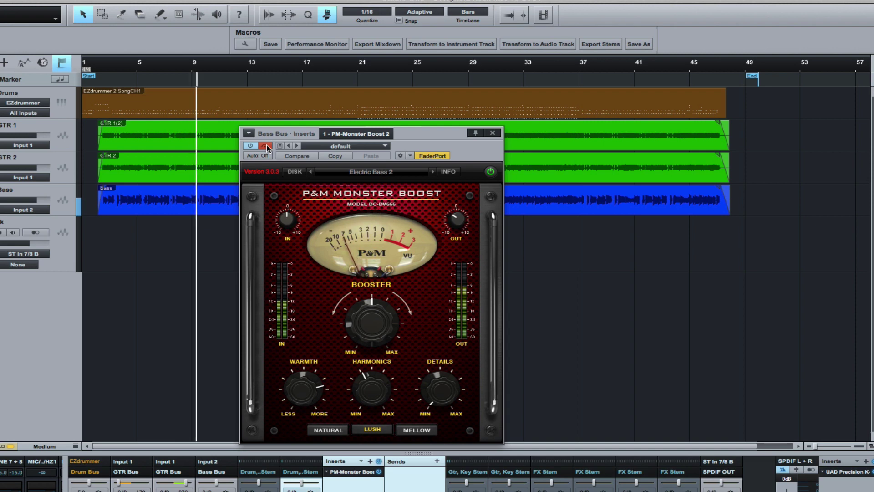
pyautogui.click(267, 146)
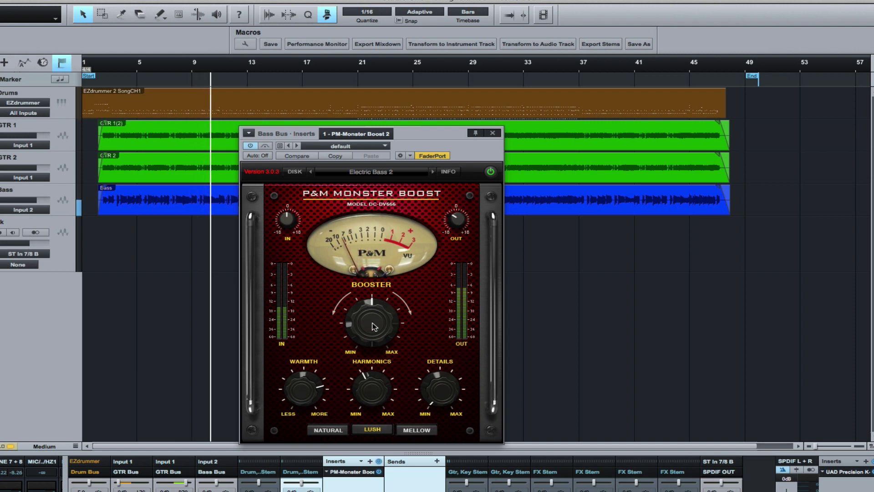
pyautogui.moveTo(374, 326); pyautogui.dragTo(372, 348)
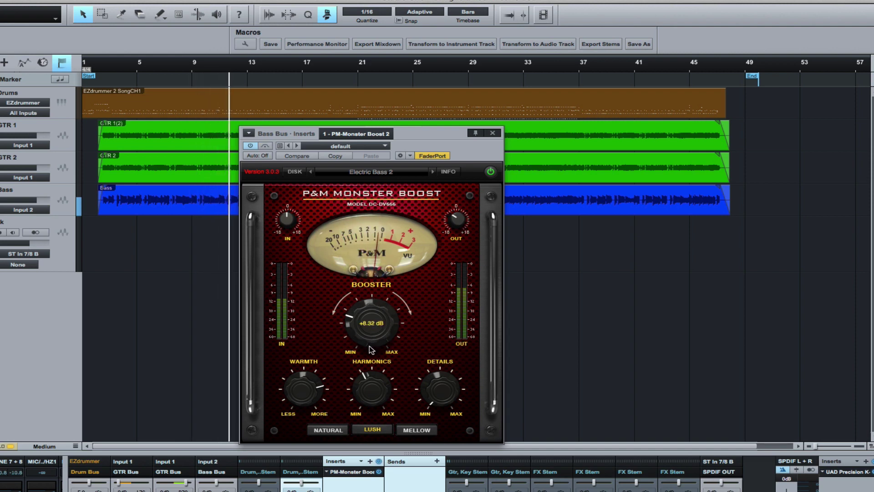
pyautogui.click(265, 146)
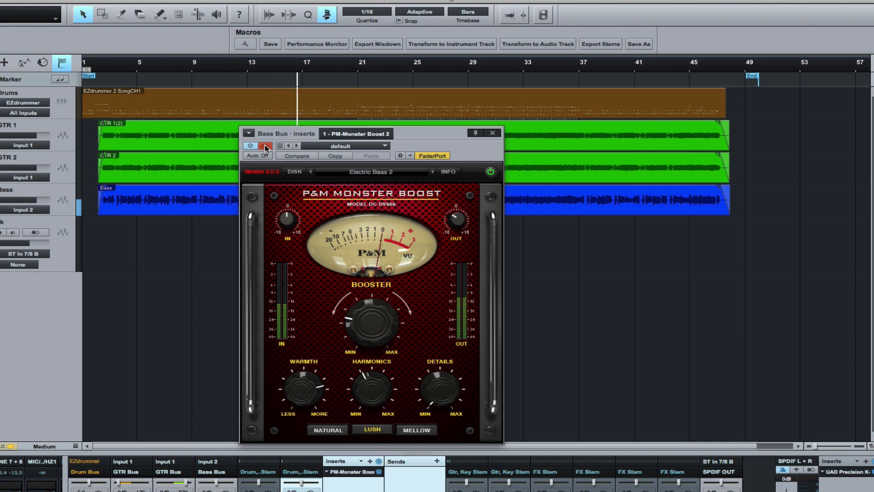
pyautogui.click(265, 146)
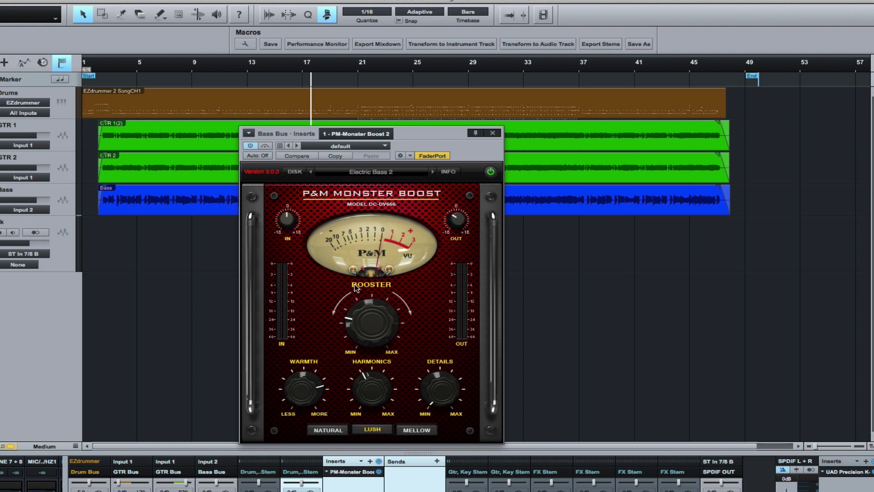
# Replay the bass from near its beginning, raise the Booster to just below mid-range, and compare the plug-in bypassed and active.
pyautogui.click(102, 64)
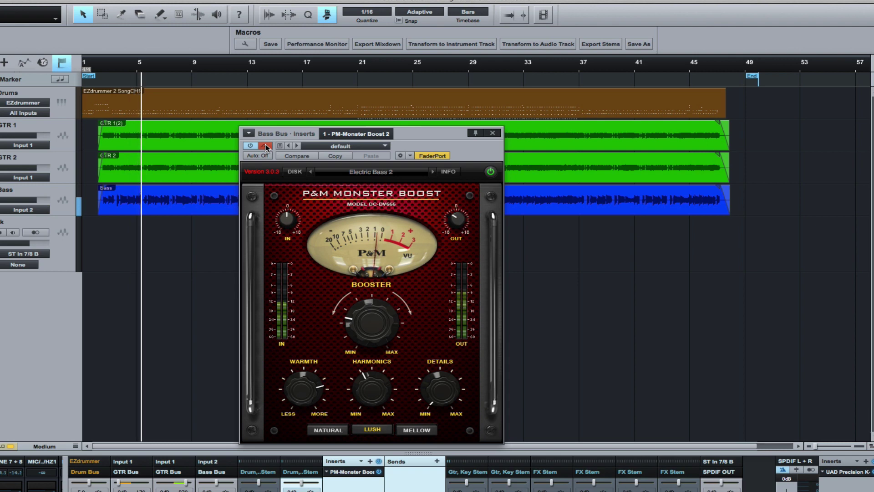
pyautogui.click(265, 146)
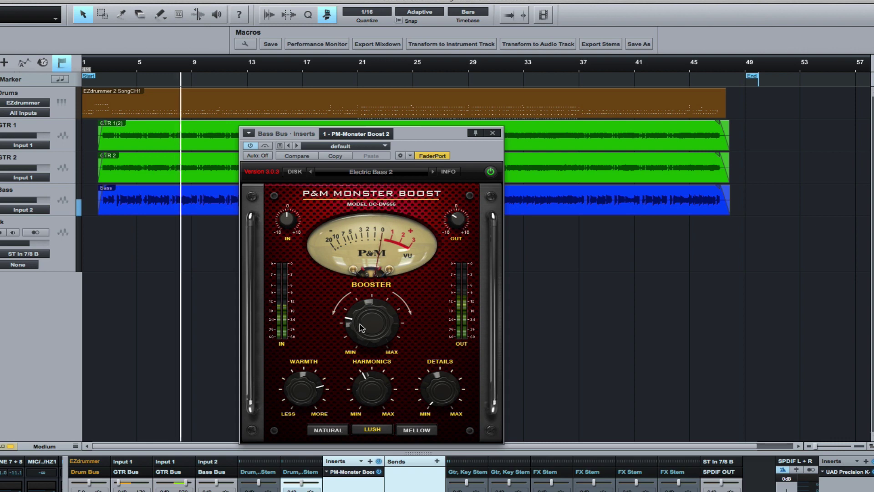
pyautogui.moveTo(359, 327); pyautogui.dragTo(362, 308)
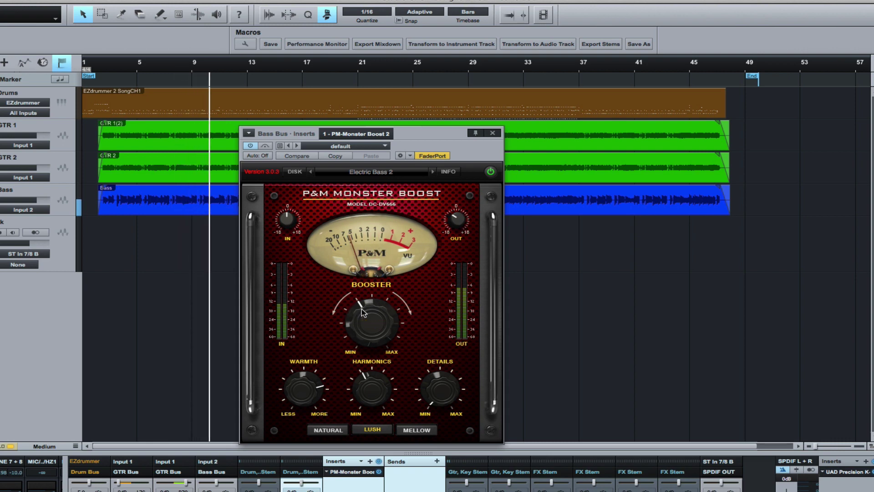
pyautogui.click(266, 146)
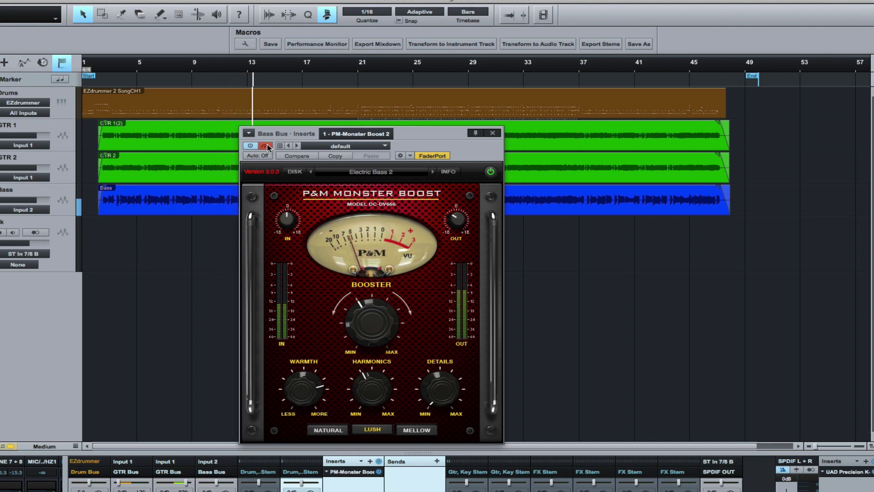
pyautogui.click(265, 146)
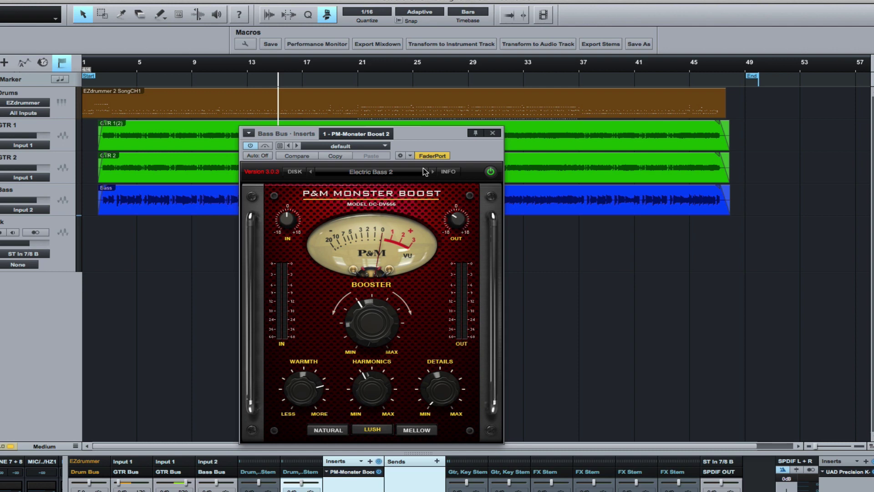
# Close the Bass Bus plug-in, find the guitar stem channel's inserts in the mixer, and open the GTR Bus's Monster Boost.
pyautogui.click(495, 134)
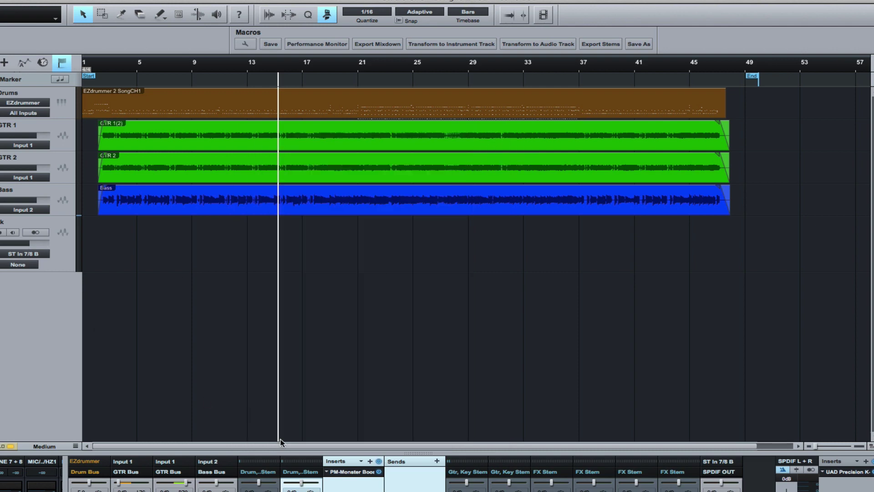
pyautogui.doubleClick(301, 490)
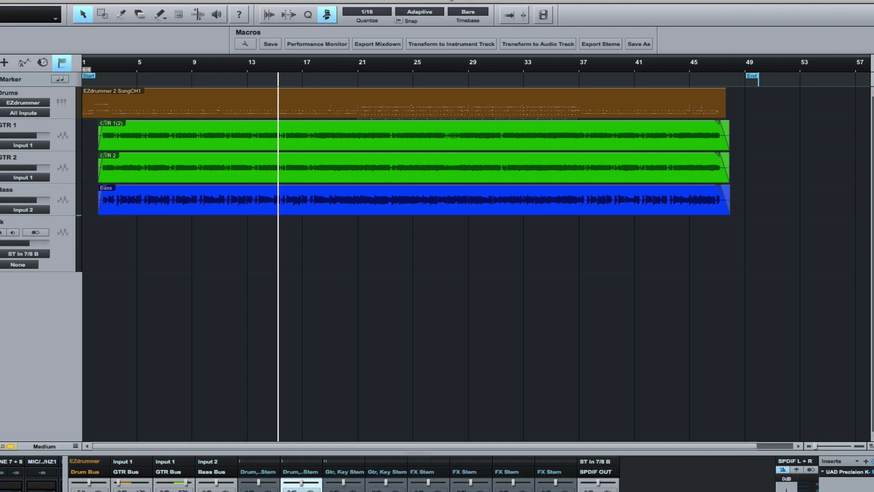
pyautogui.doubleClick(174, 491)
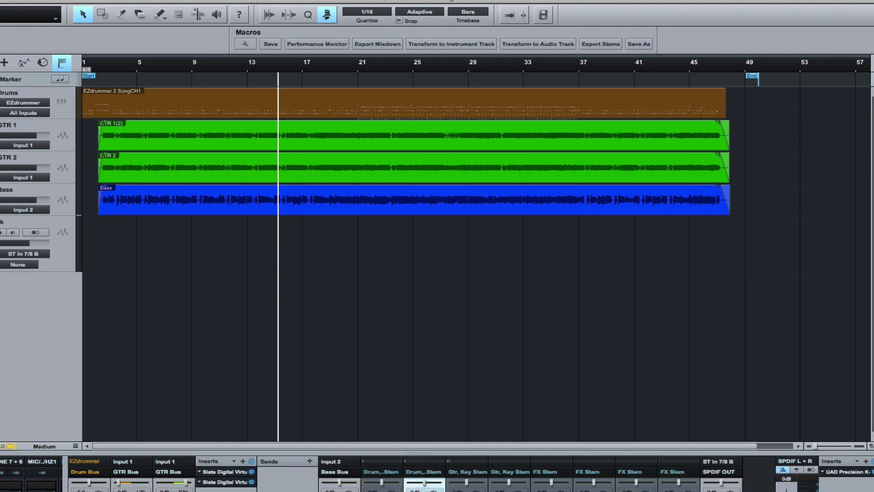
pyautogui.doubleClick(174, 491)
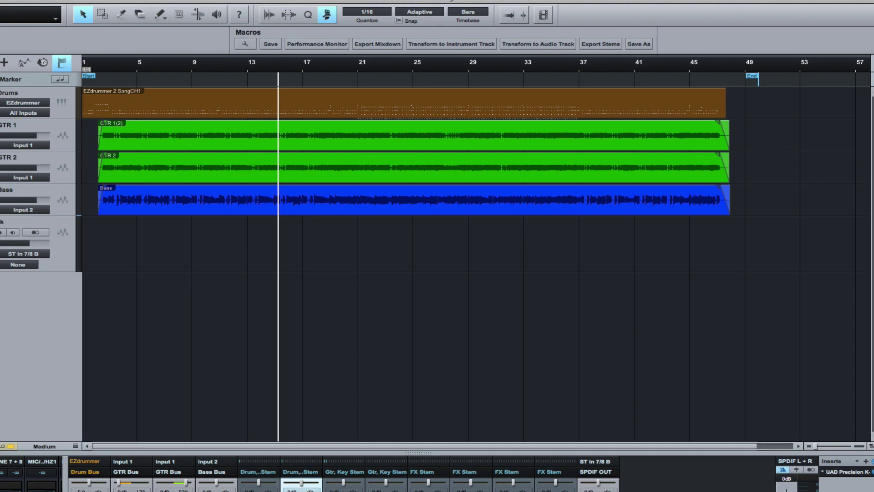
pyautogui.click(131, 490)
pyautogui.click(174, 490)
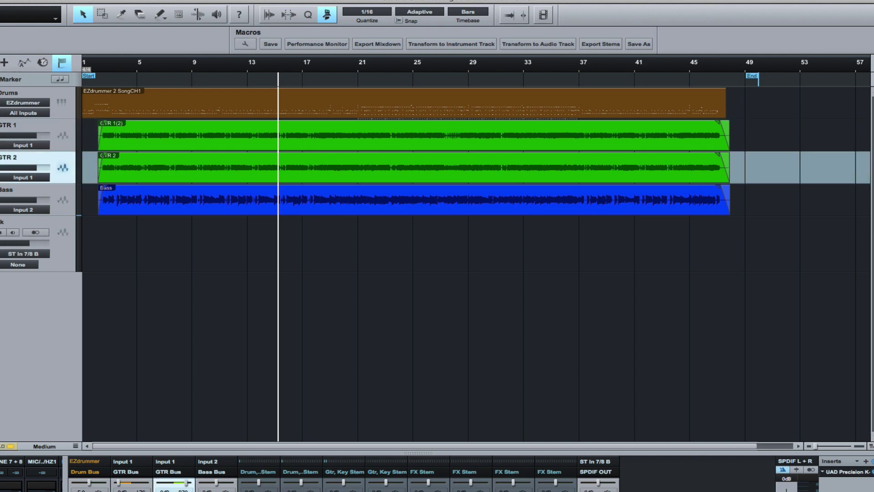
pyautogui.doubleClick(343, 490)
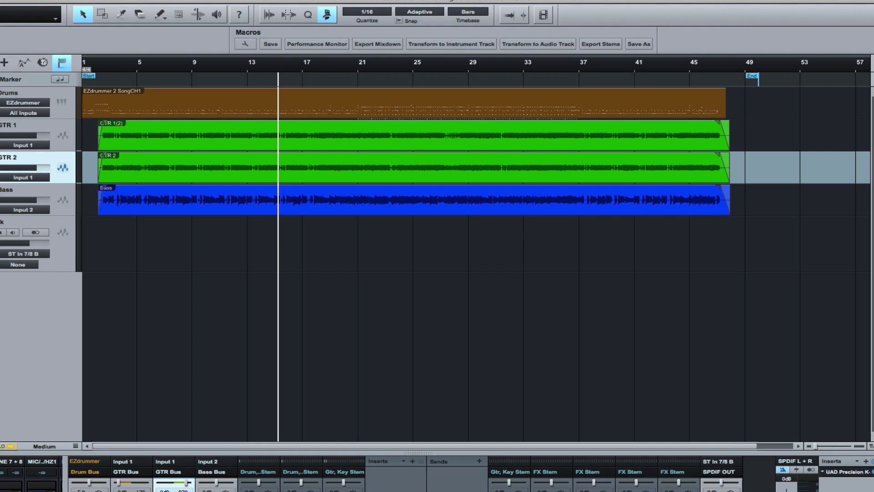
pyautogui.doubleClick(301, 490)
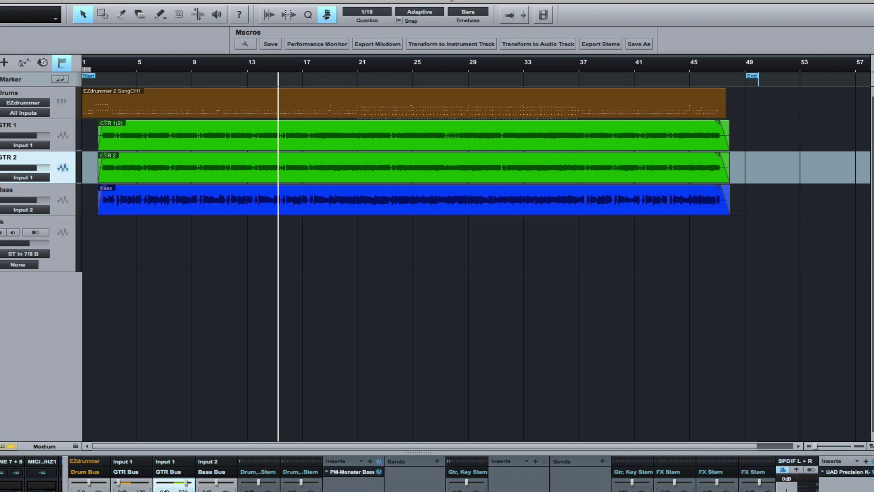
pyautogui.click(358, 472)
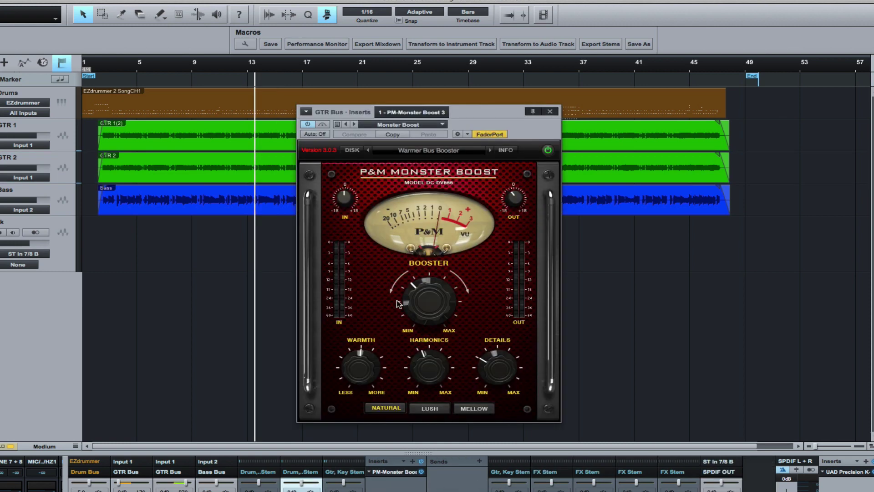
# Lower the GTR Bus's Booster and play the guitars to compare Monster Boost bypassed and active, leaving it active.
pyautogui.press('space')
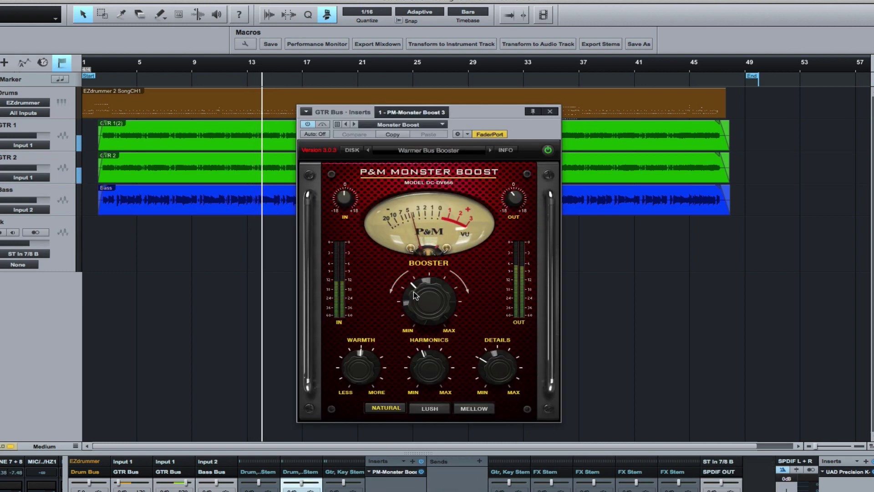
pyautogui.press('space')
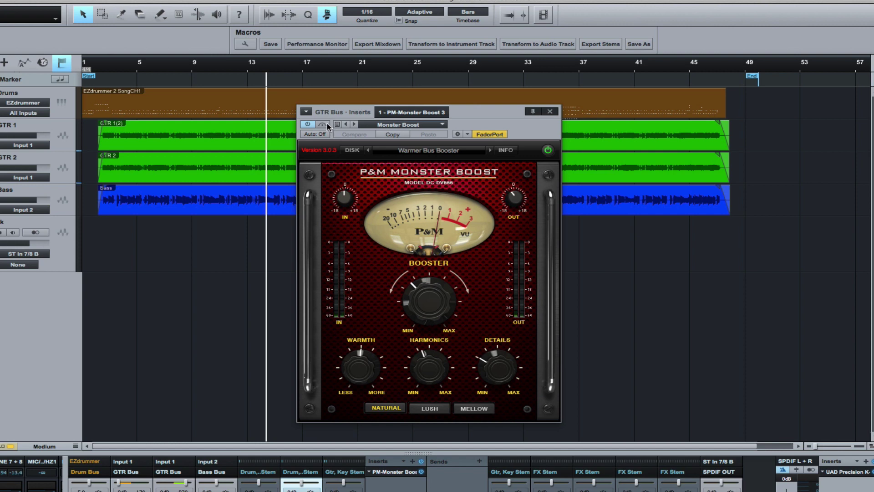
pyautogui.click(325, 125)
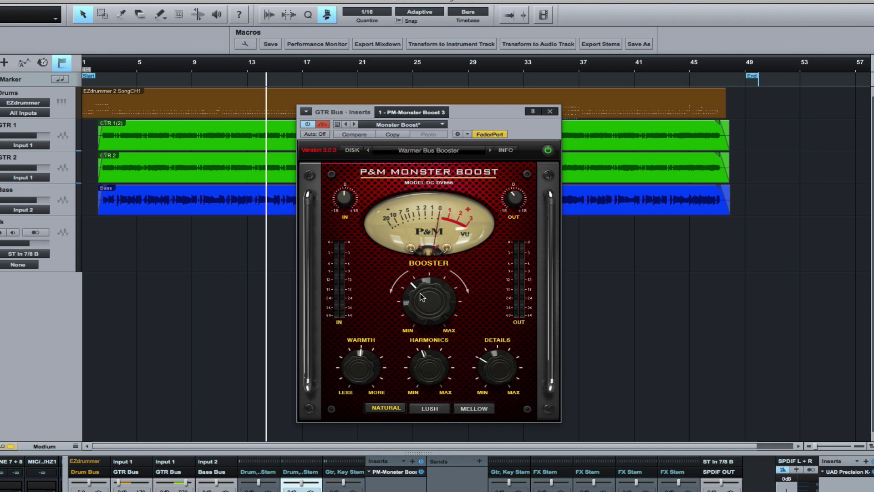
pyautogui.moveTo(419, 292); pyautogui.dragTo(419, 307)
pyautogui.press('space')
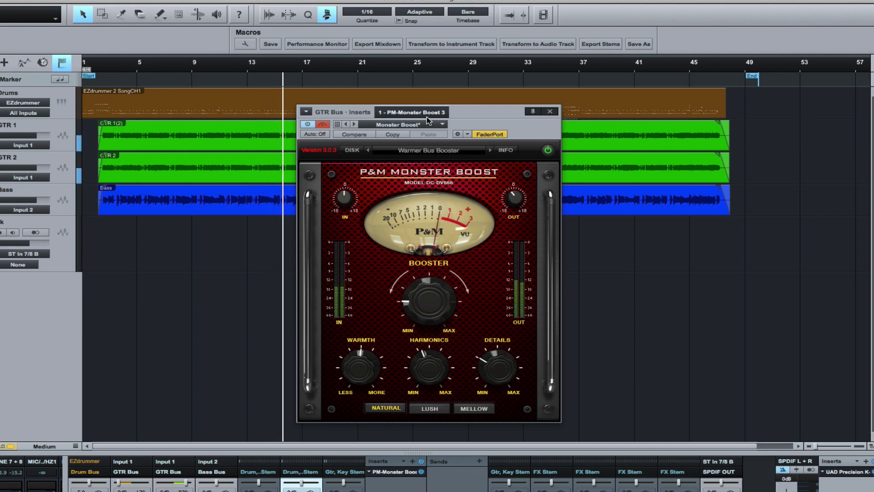
pyautogui.moveTo(478, 115); pyautogui.dragTo(445, 130)
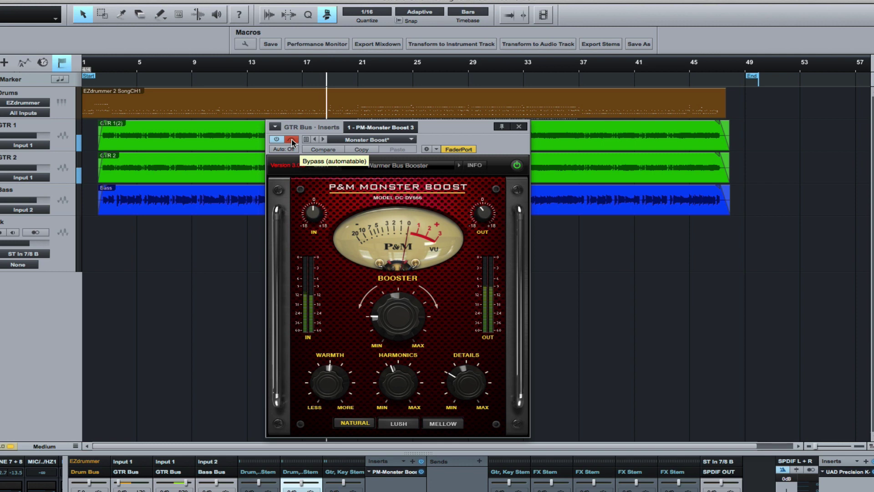
pyautogui.click(292, 142)
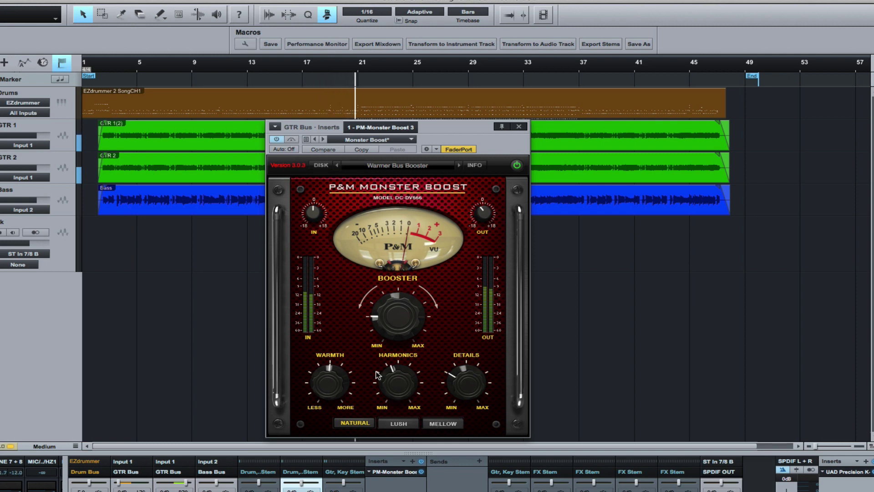
# With the guitars playing, lower and then slightly raise Details while switching the mode to Mellow and on to Lush.
pyautogui.moveTo(471, 385)
pyautogui.mouseDown()
pyautogui.moveTo(460, 427)
pyautogui.moveTo(455, 388)
pyautogui.mouseUp()
pyautogui.click(444, 427)
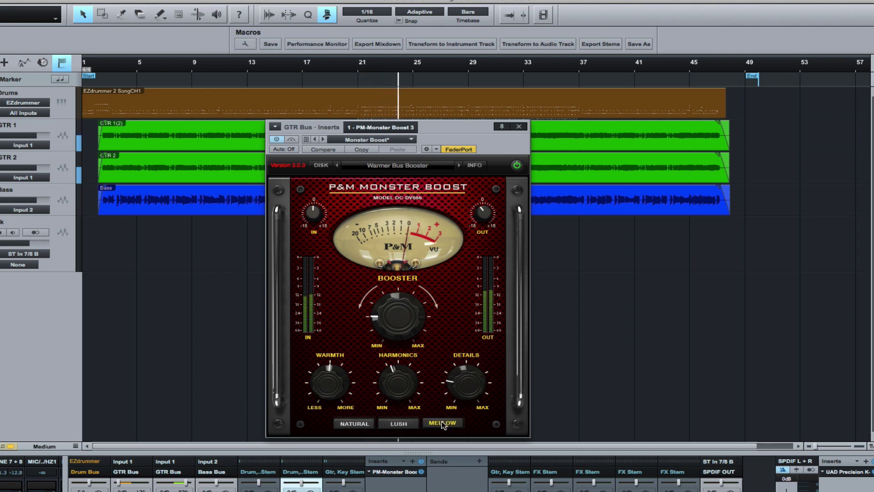
pyautogui.moveTo(458, 388); pyautogui.dragTo(455, 381)
pyautogui.click(394, 423)
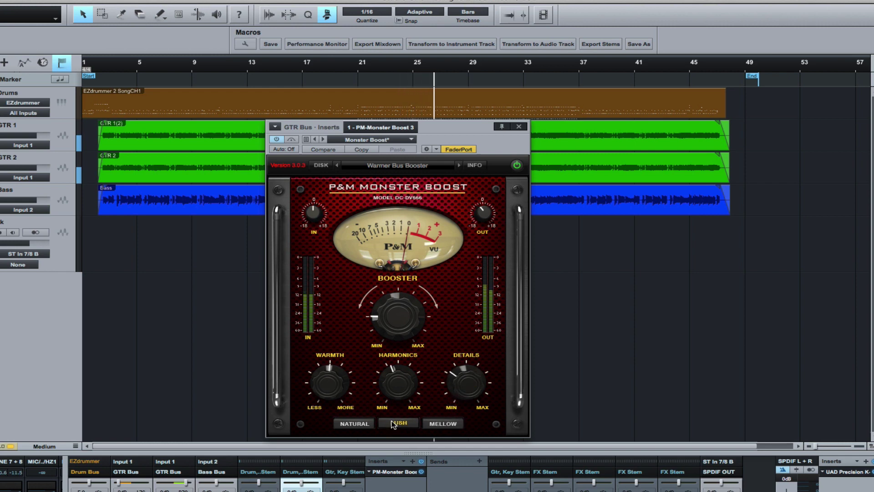
# With the guitars playing, switch the GTR Bus Monster Boost to Natural and on to Mellow, and raise the Booster to about 10.6 dB.
pyautogui.click(342, 424)
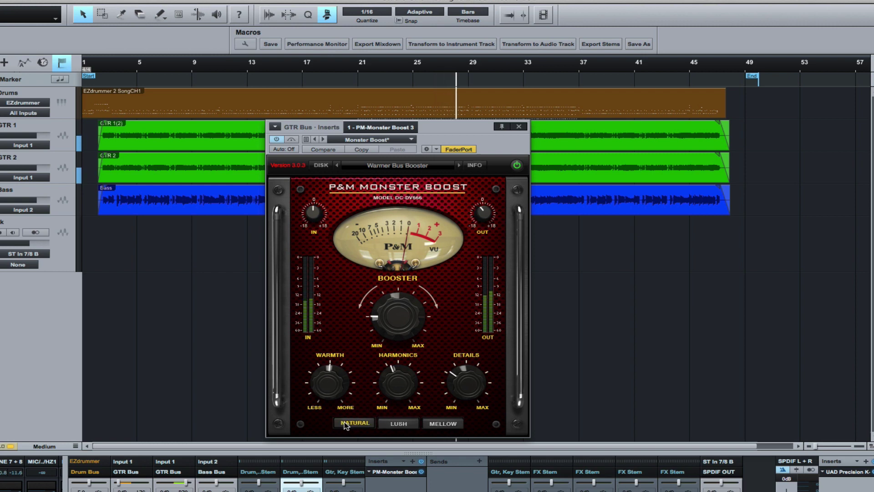
pyautogui.click(445, 424)
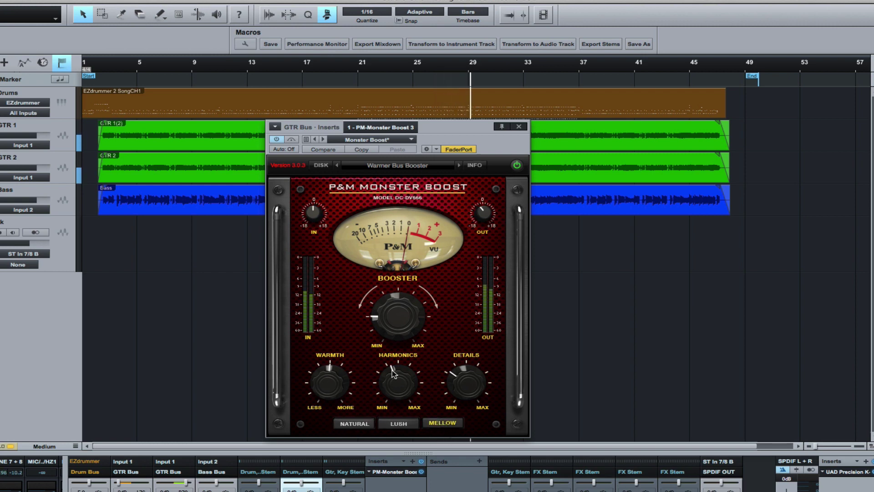
pyautogui.moveTo(401, 318); pyautogui.dragTo(385, 314)
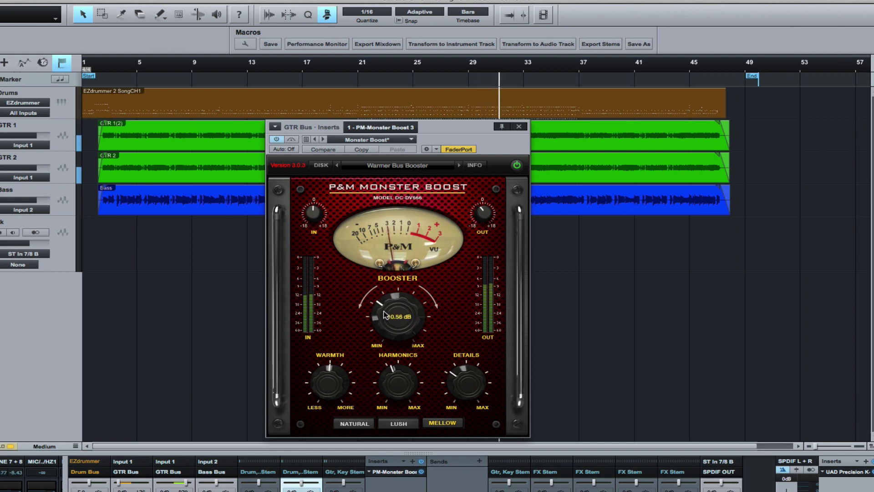
# Raise Warmth moderately above its midpoint, and lower Harmonics to 21% and Details nearly to minimum on the GTR Bus.
pyautogui.moveTo(329, 377); pyautogui.dragTo(320, 358)
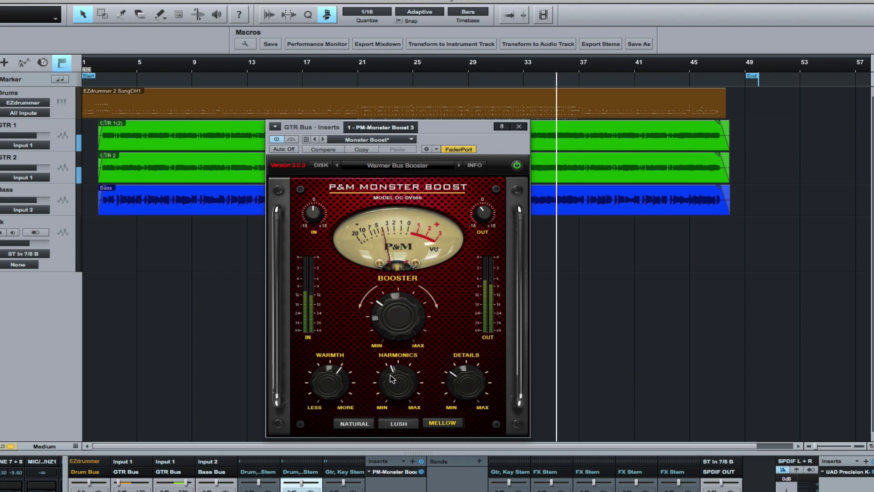
pyautogui.moveTo(390, 375)
pyautogui.mouseDown()
pyautogui.moveTo(378, 417)
pyautogui.moveTo(382, 385)
pyautogui.mouseUp()
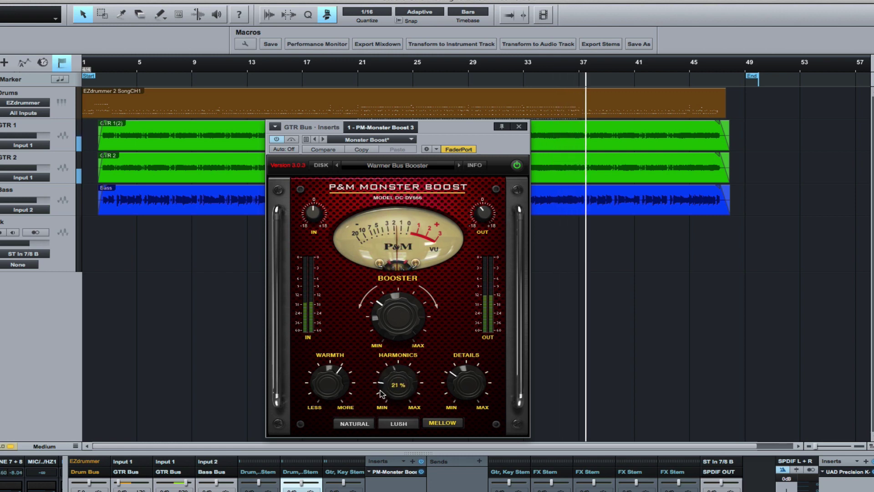
pyautogui.moveTo(469, 395)
pyautogui.mouseDown()
pyautogui.moveTo(457, 403)
pyautogui.moveTo(454, 386)
pyautogui.moveTo(455, 401)
pyautogui.mouseUp()
# Compare the Lush and Natural modes on the guitars, finishing in Mellow.
pyautogui.click(407, 426)
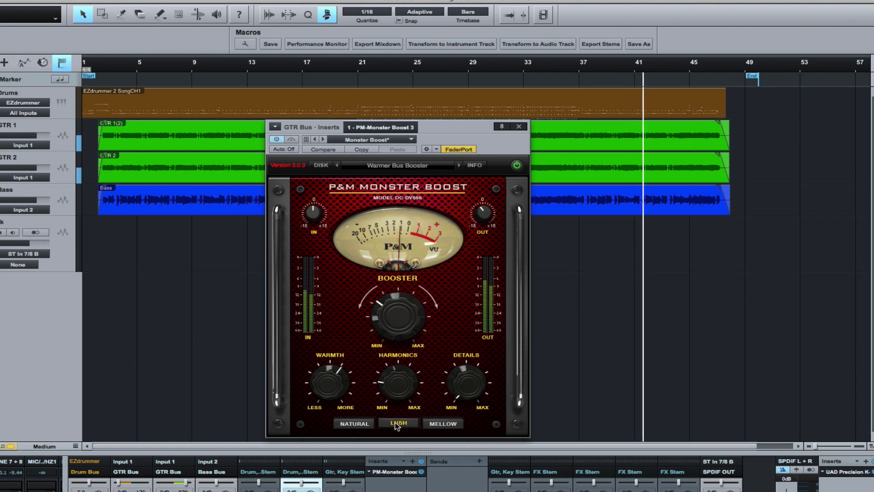
pyautogui.click(340, 425)
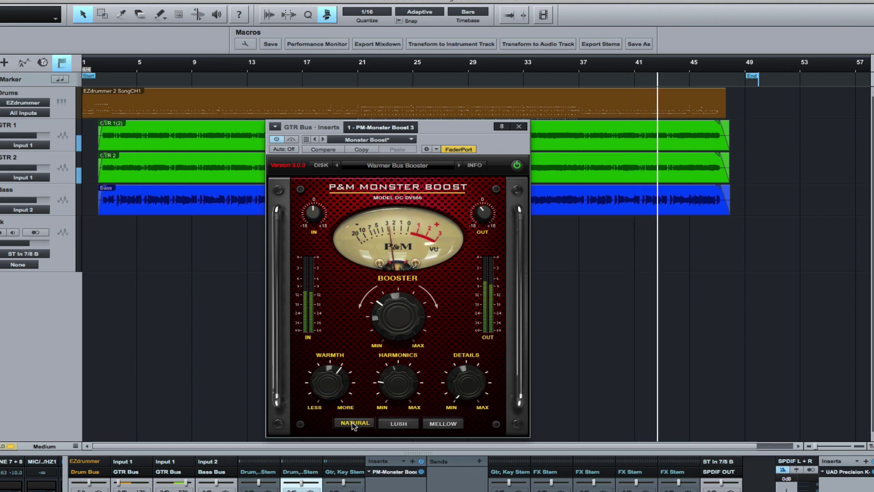
pyautogui.click(400, 425)
pyautogui.click(441, 424)
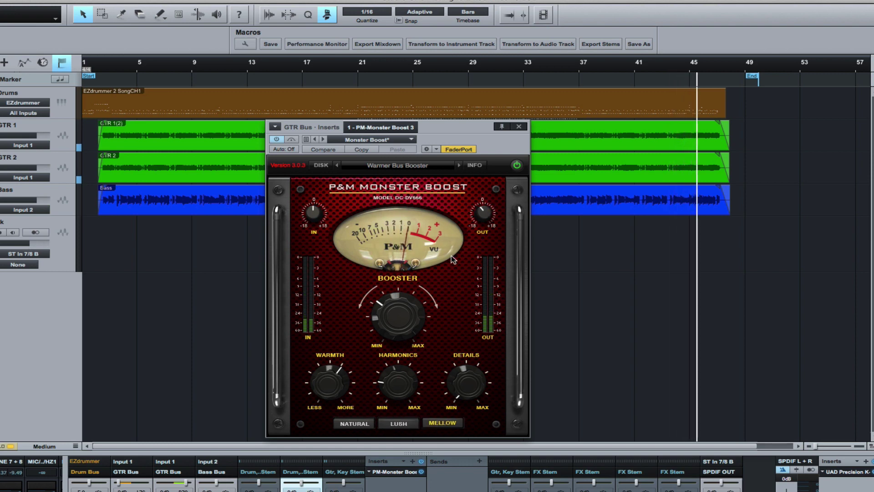
# Reposition the plug-in window, return the playhead to about bar 6, and collapse the GTR Bus channel's inserts in the mixer.
pyautogui.moveTo(448, 131); pyautogui.dragTo(461, 113)
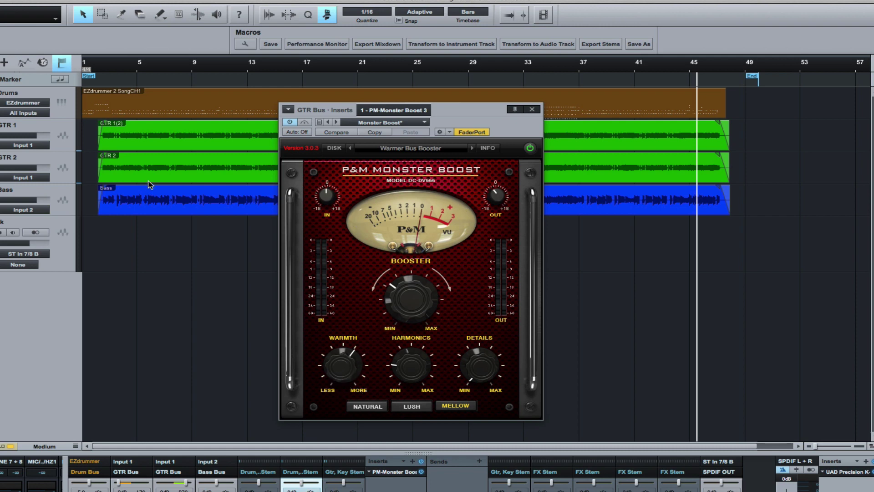
pyautogui.click(151, 65)
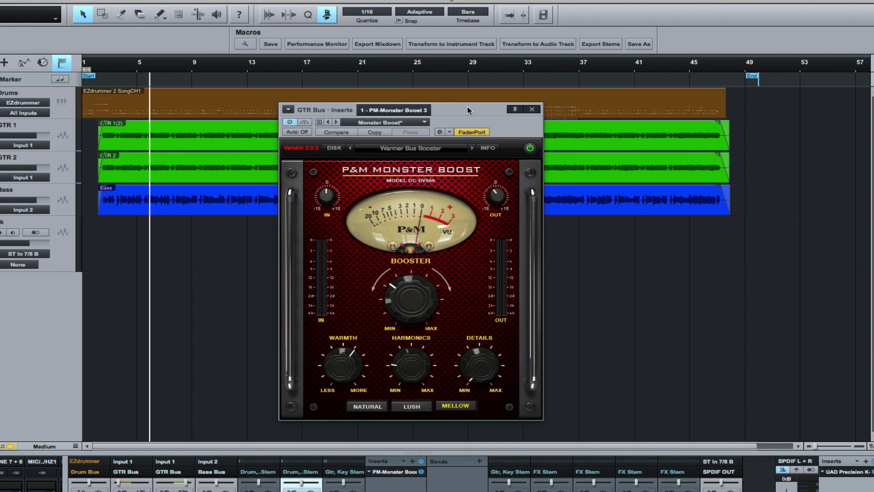
pyautogui.moveTo(468, 110); pyautogui.dragTo(444, 113)
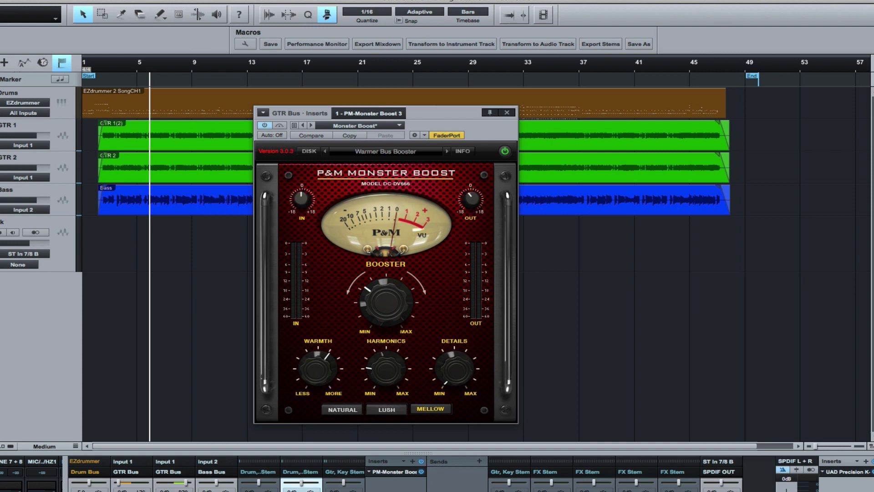
pyautogui.click(343, 489)
pyautogui.doubleClick(343, 488)
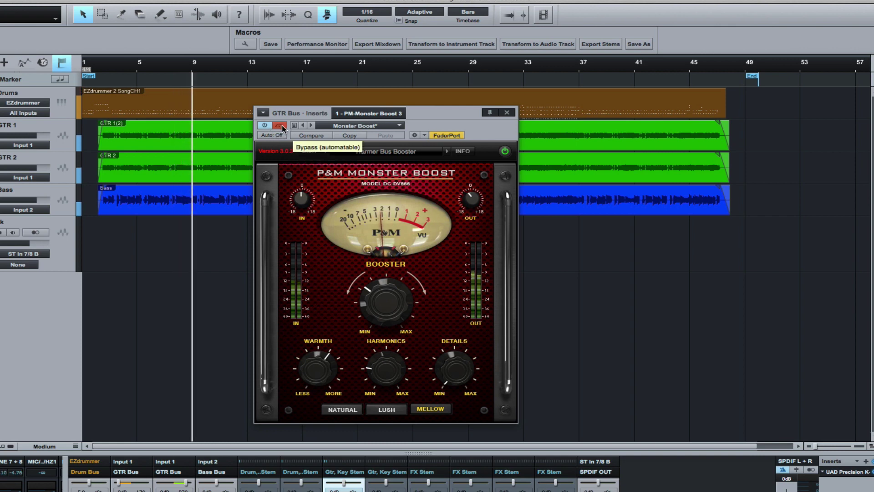
# Play the full mix and compare the guitars' Monster Boost bypassed and active, leaving it active.
pyautogui.click(281, 126)
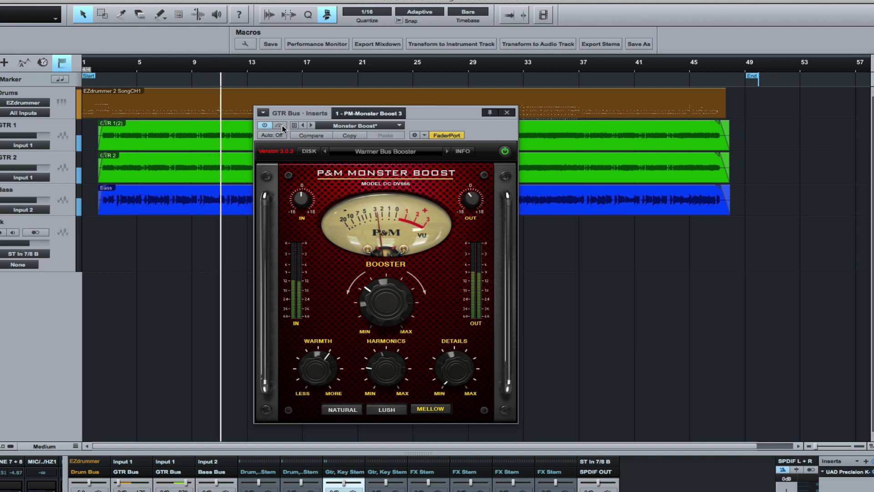
pyautogui.click(281, 127)
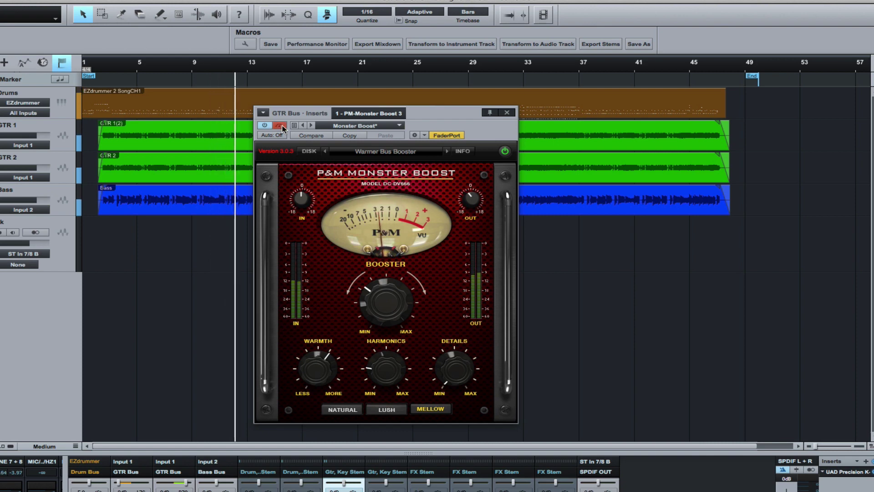
pyautogui.click(281, 127)
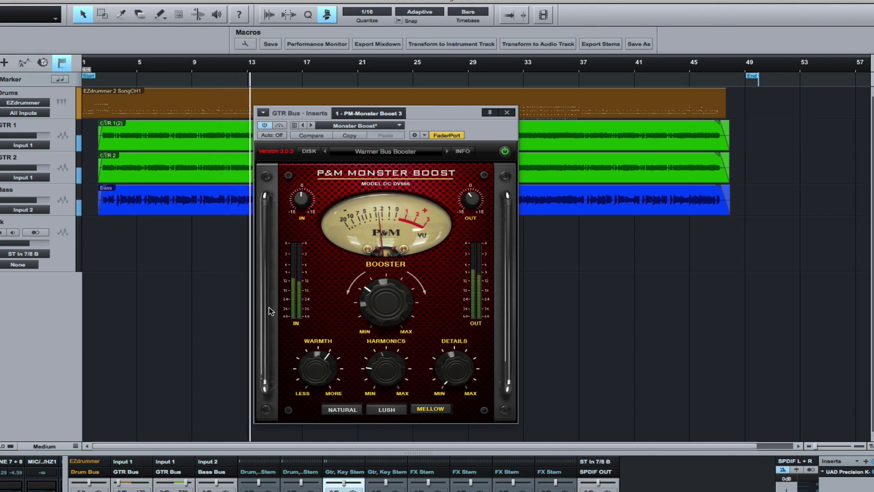
# Lower the GTR Bus's Booster slightly and compare the plug-in bypassed and active in the full mix.
pyautogui.moveTo(374, 299); pyautogui.dragTo(373, 306)
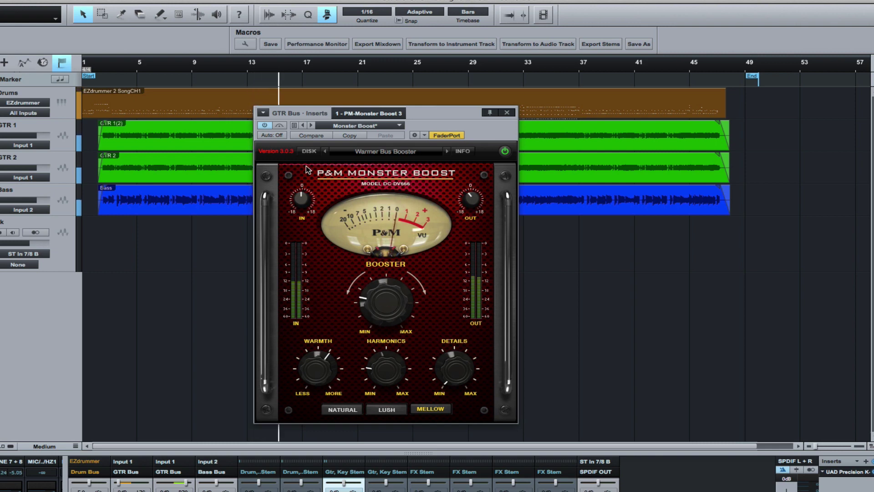
pyautogui.click(280, 126)
pyautogui.click(279, 124)
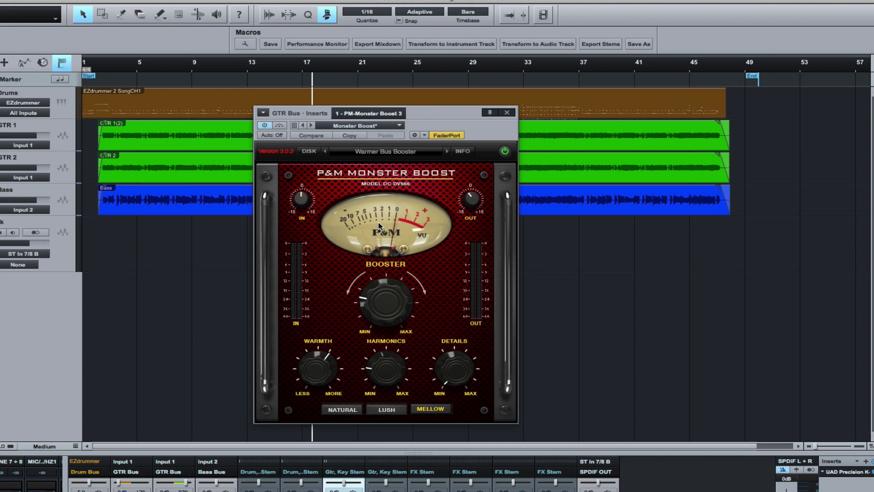
# Replay the full mix from about bar 2 with Monster Boost bypassed, reactivate it during playback, and stop.
pyautogui.click(97, 64)
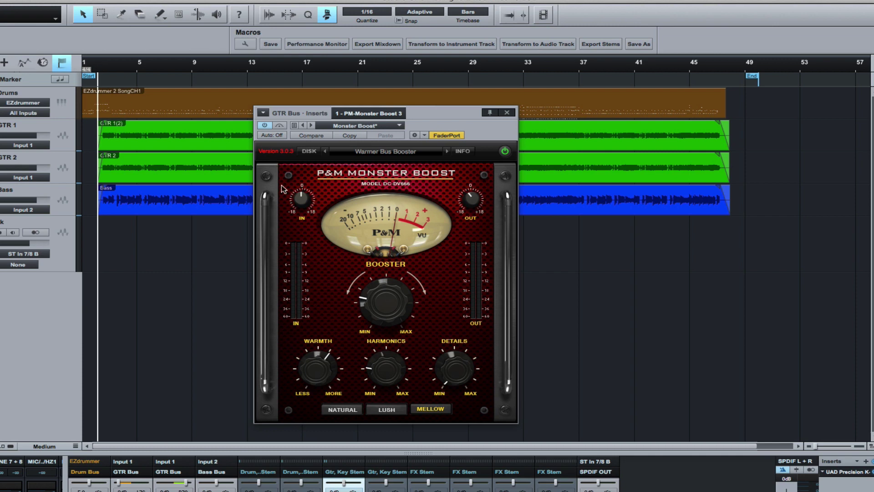
pyautogui.click(280, 126)
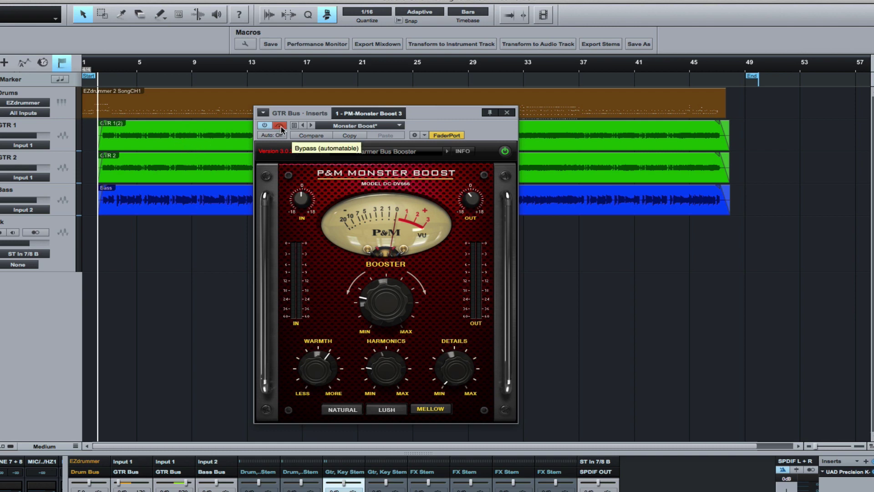
pyautogui.press('space')
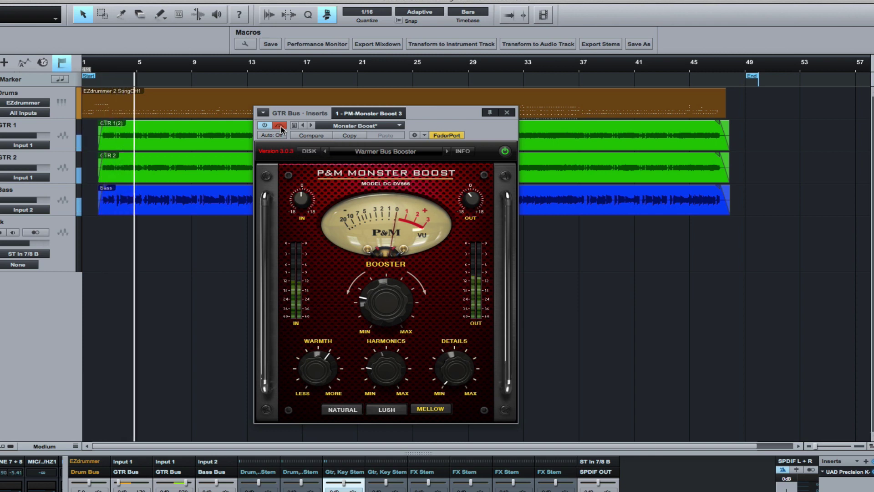
pyautogui.click(280, 126)
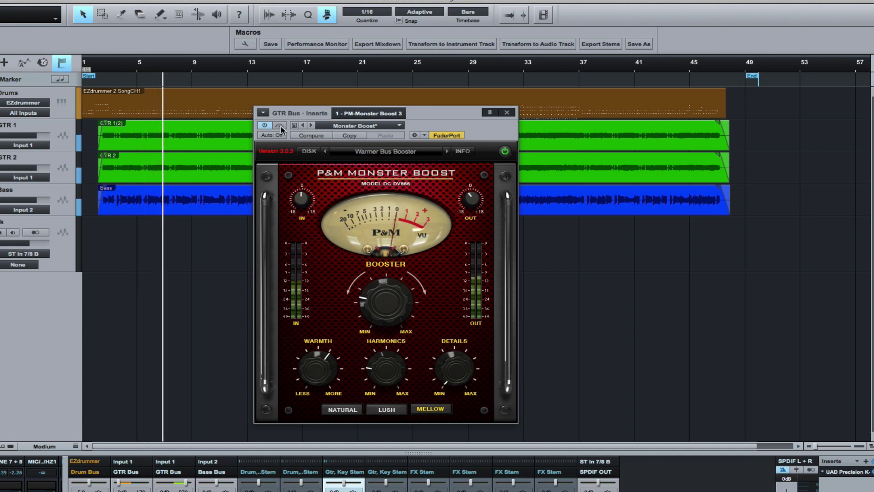
pyautogui.press('space')
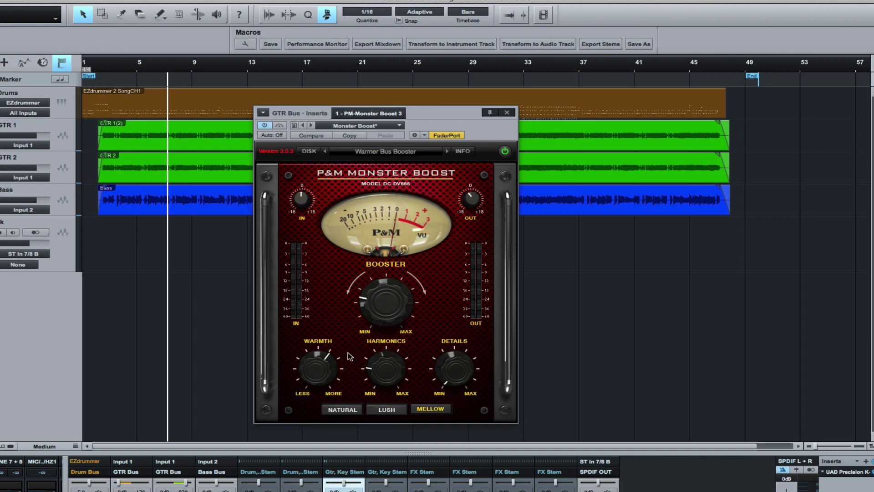
# Resume the full mix in Natural mode, set the Booster to 8.80 dB, and compare Lush with Mellow, settling on Lush.
pyautogui.press('space')
pyautogui.click(348, 410)
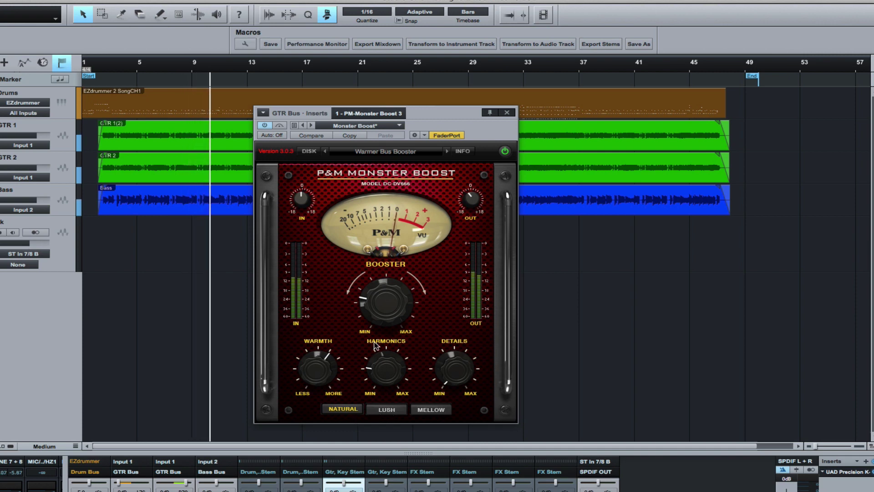
pyautogui.moveTo(381, 312)
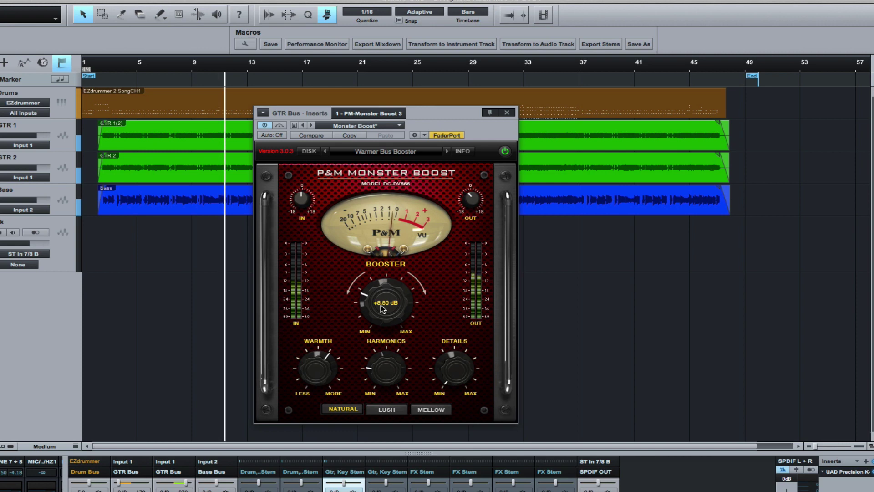
pyautogui.click(382, 407)
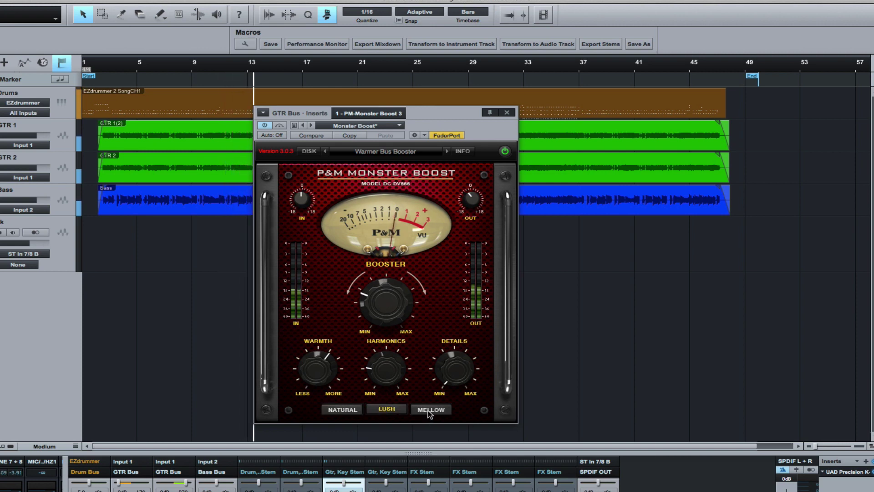
pyautogui.click(429, 410)
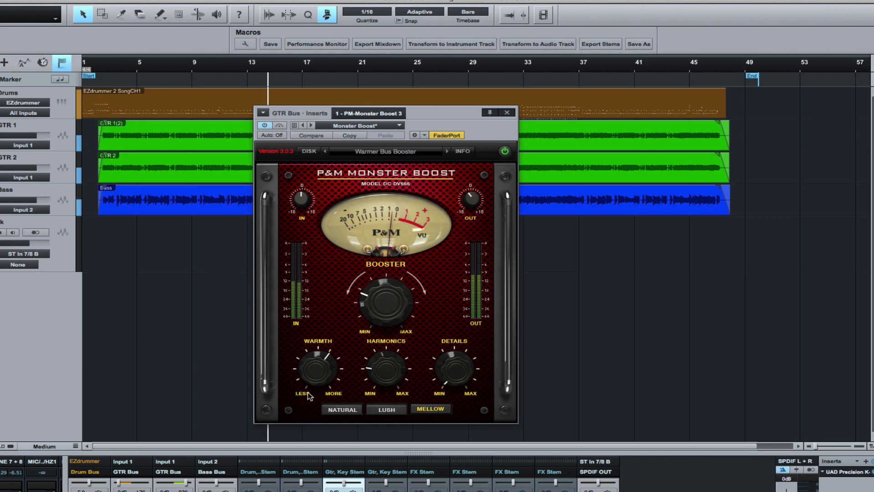
pyautogui.click(387, 409)
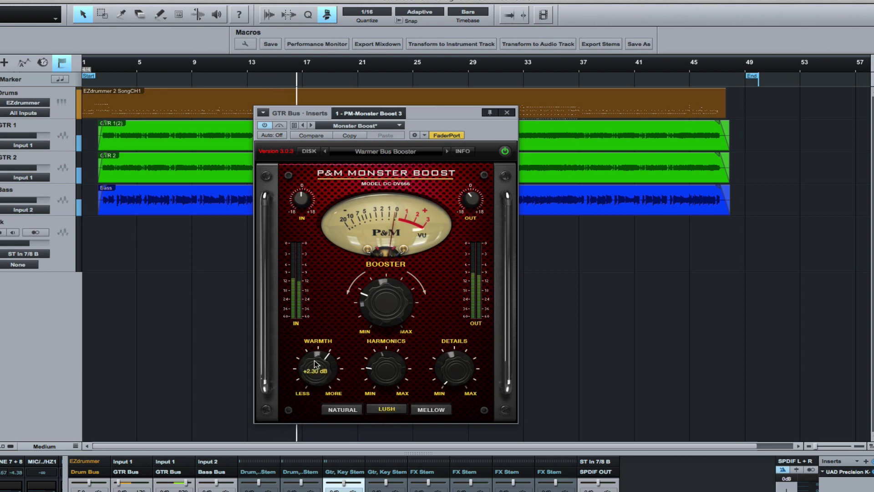
# Raise the GTR Bus's Warmth slightly during playback and compare Mellow against Lush, keeping Lush.
pyautogui.moveTo(336, 377); pyautogui.dragTo(340, 358)
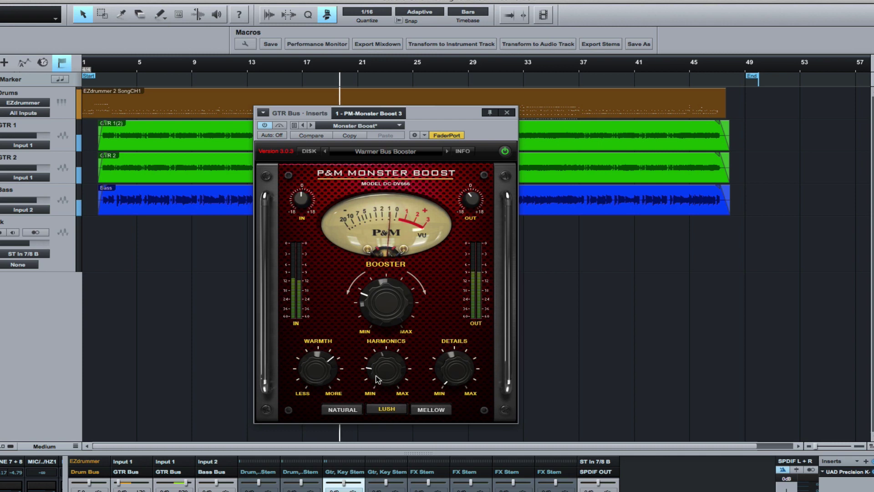
pyautogui.moveTo(378, 381)
pyautogui.mouseDown()
pyautogui.moveTo(387, 345)
pyautogui.moveTo(374, 395)
pyautogui.mouseUp()
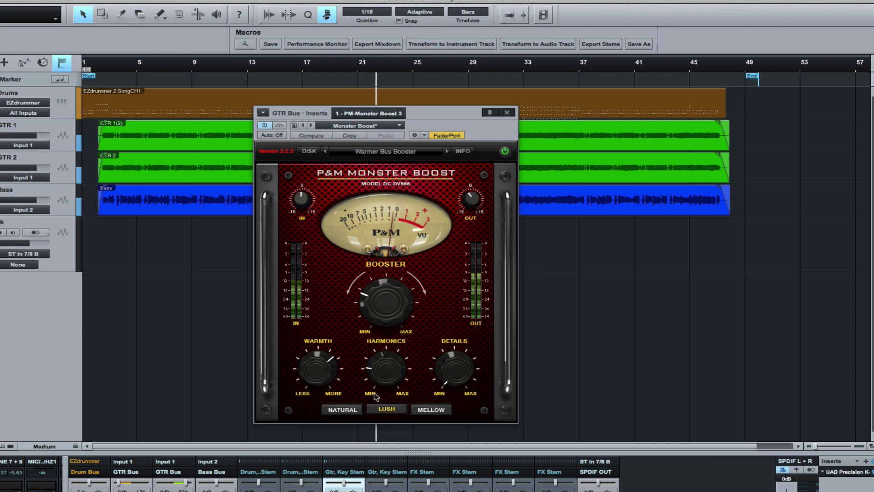
pyautogui.click(435, 410)
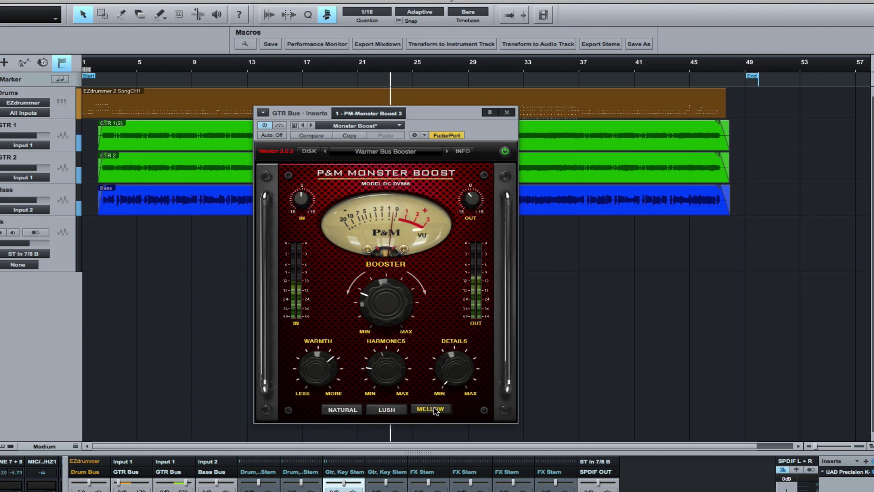
pyautogui.click(386, 409)
# Compare the Lush setting bypassed and active in the full mix, leave it active, and return the playhead to about bar 2.
pyautogui.click(278, 126)
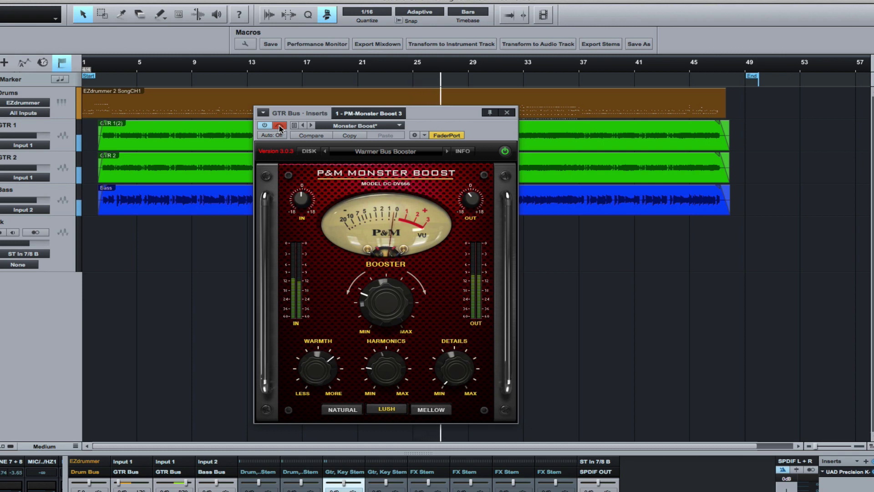
pyautogui.click(278, 126)
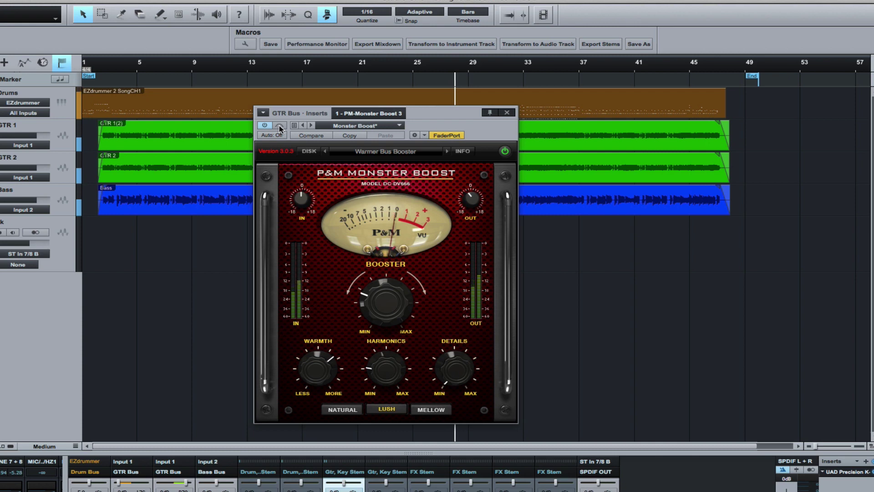
pyautogui.click(279, 126)
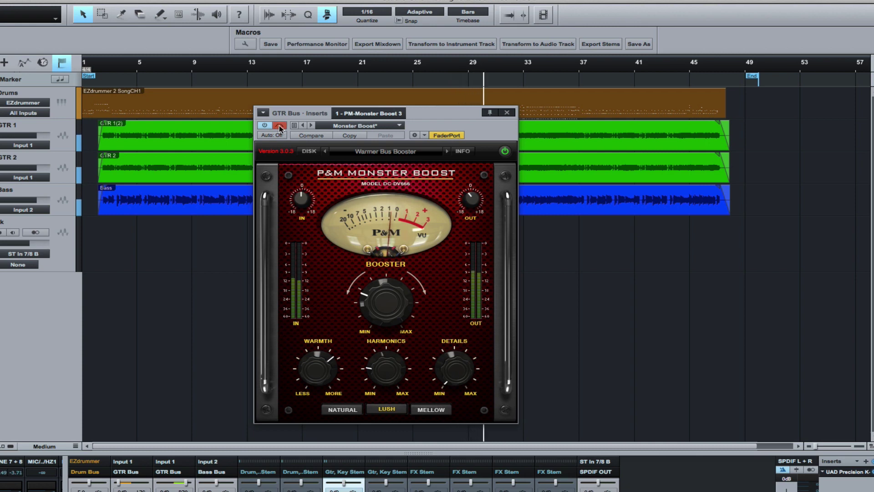
pyautogui.click(279, 126)
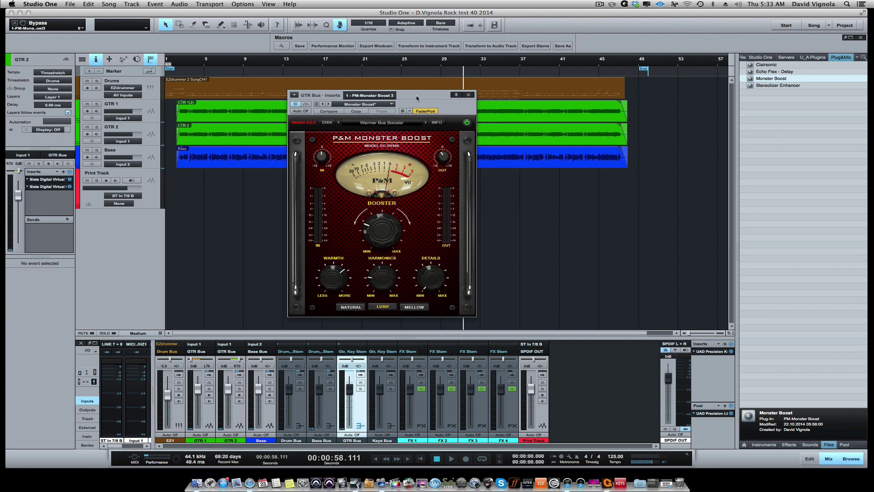
pyautogui.click(180, 61)
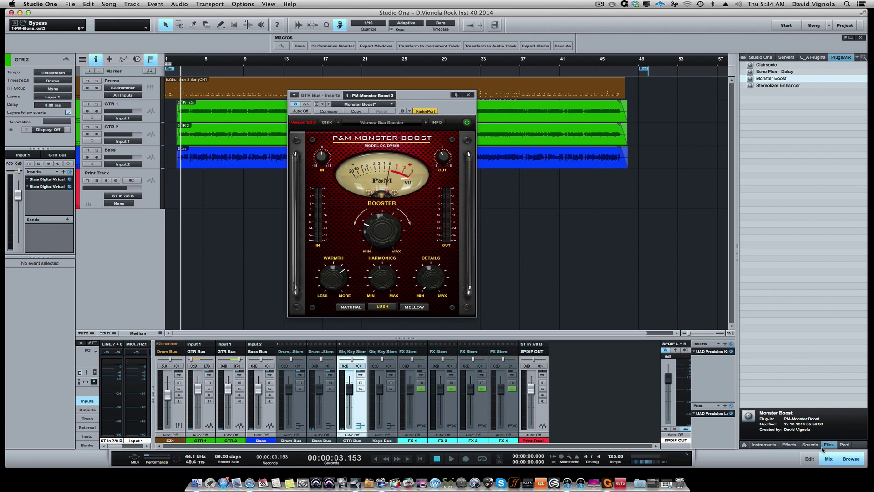
# Show the effects in the browser and look through the Plug and Mix vendor's plug-ins.
pyautogui.click(792, 444)
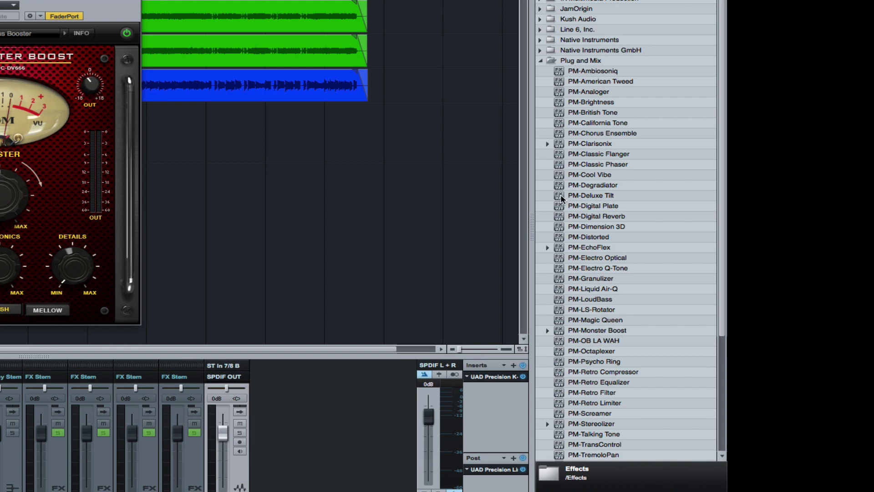
pyautogui.scroll(-5, 568, 229)
pyautogui.scroll(5, 568, 228)
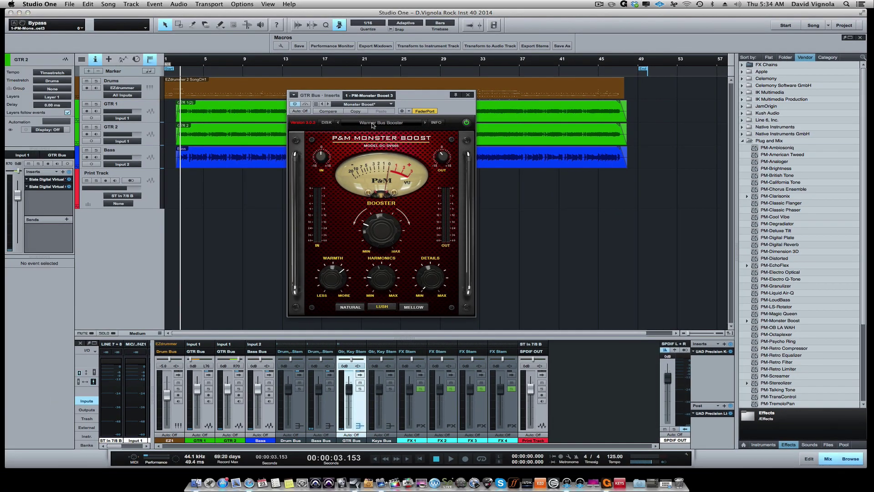
# View Monster Boost's preset categories, close the list without choosing a preset, and nudge the plug-in window aside.
pyautogui.click(374, 123)
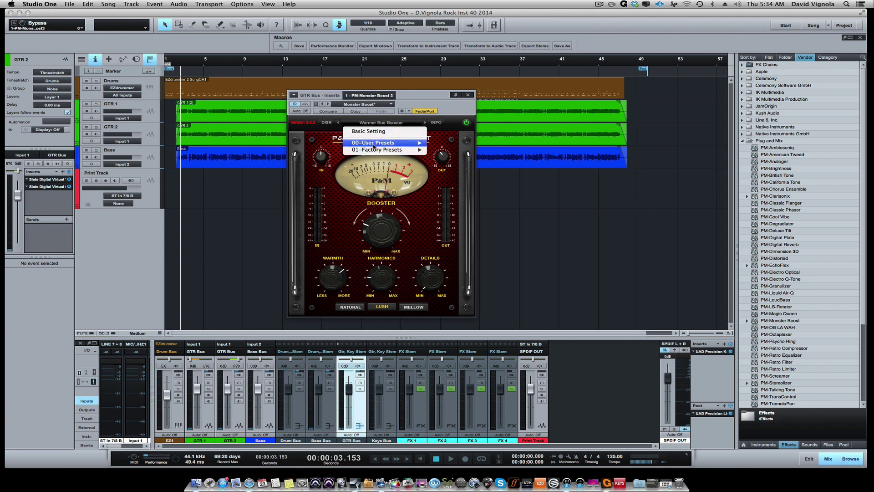
pyautogui.click(415, 99)
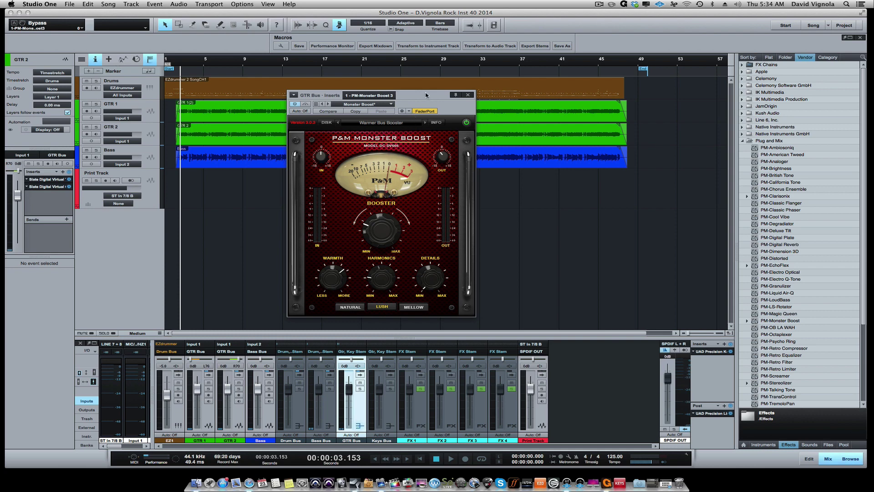
pyautogui.moveTo(426, 95); pyautogui.dragTo(430, 90)
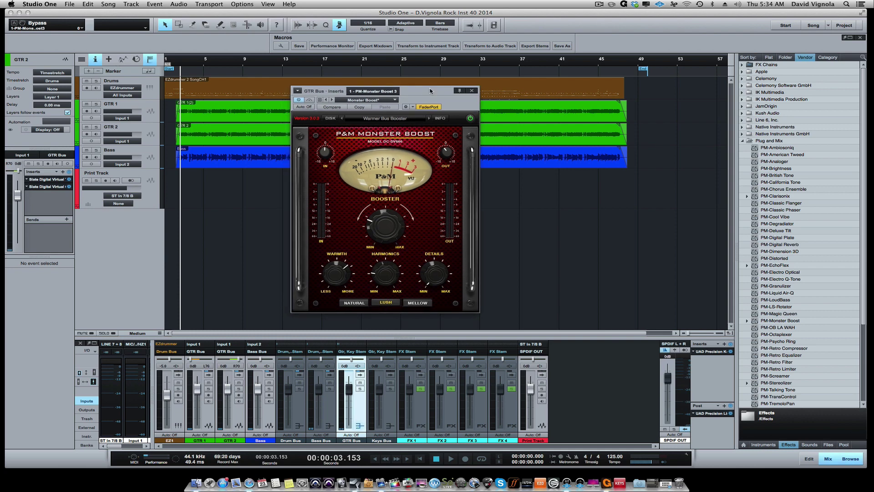